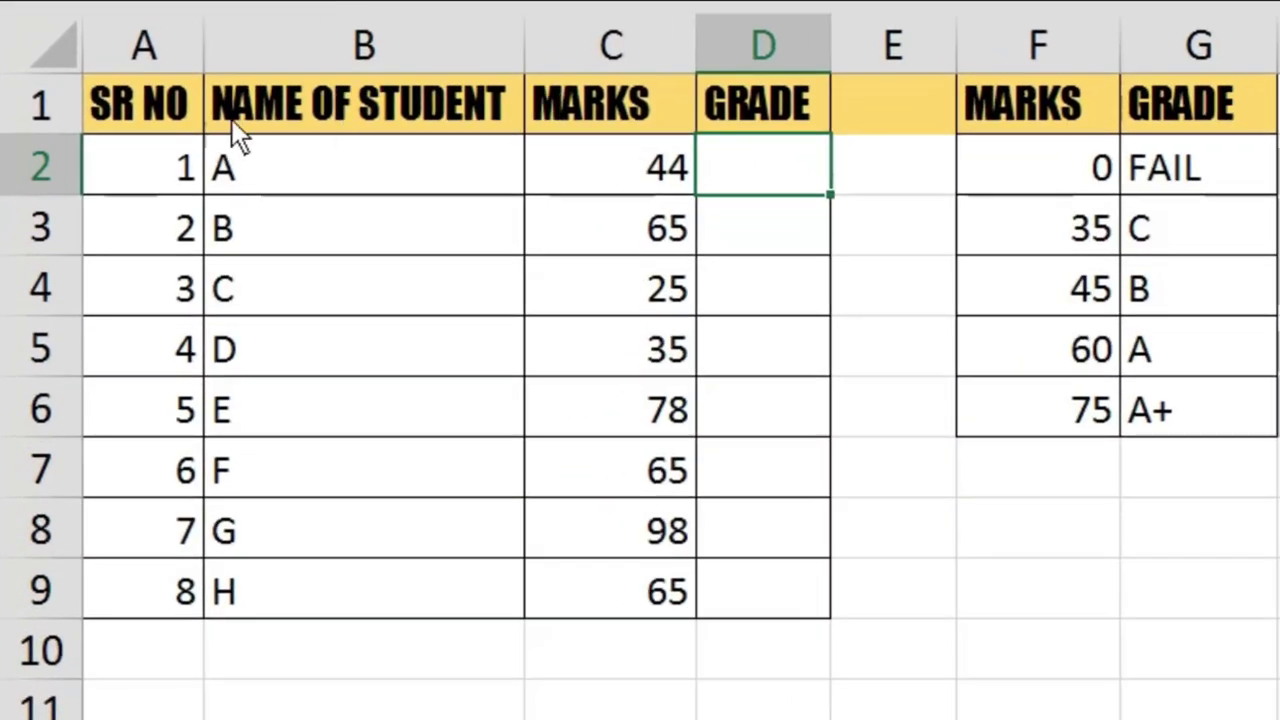
drag(186, 118, 776, 578)
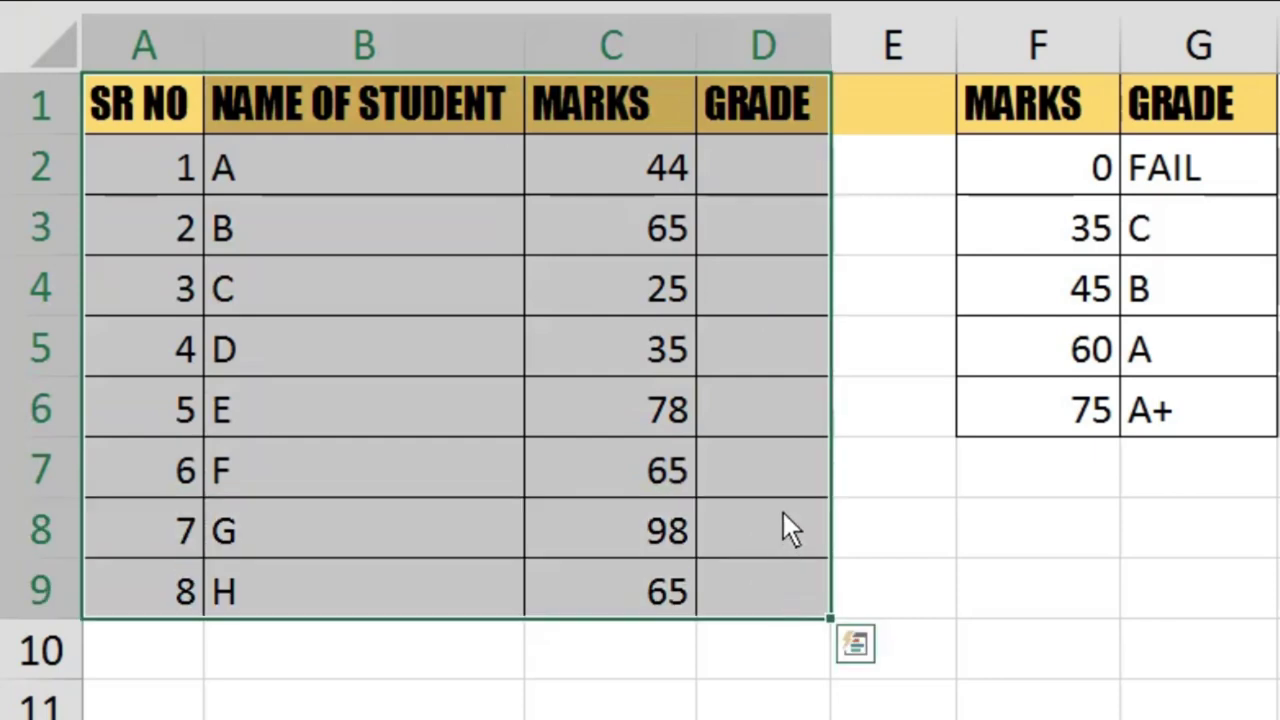
drag(657, 157, 676, 618)
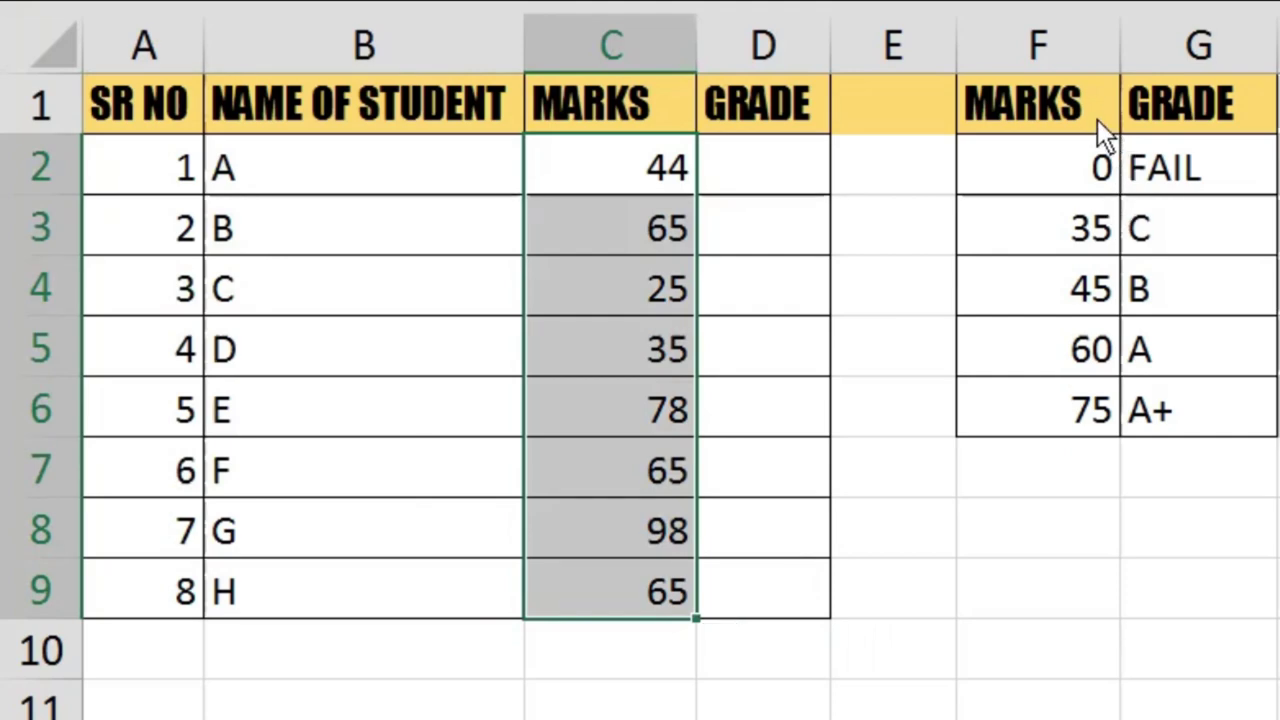
drag(1100, 125, 1190, 420)
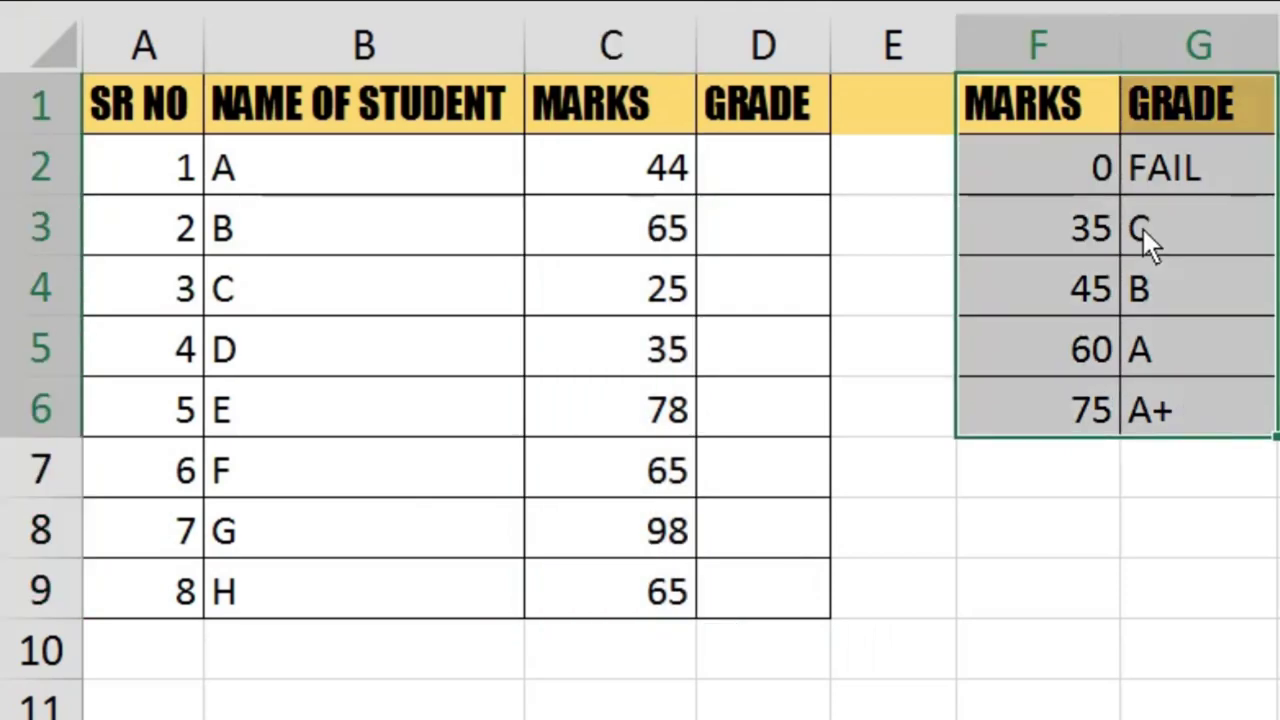
click(1061, 165)
key(shift+Down)
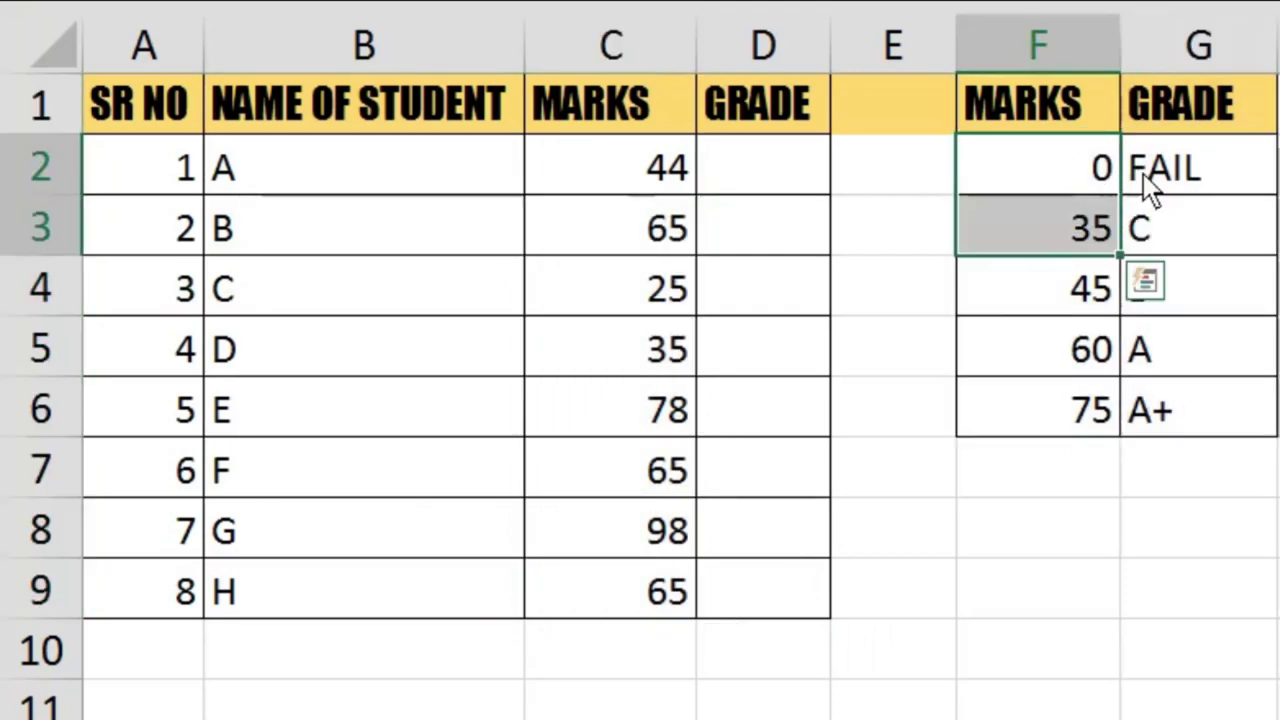
click(1152, 190)
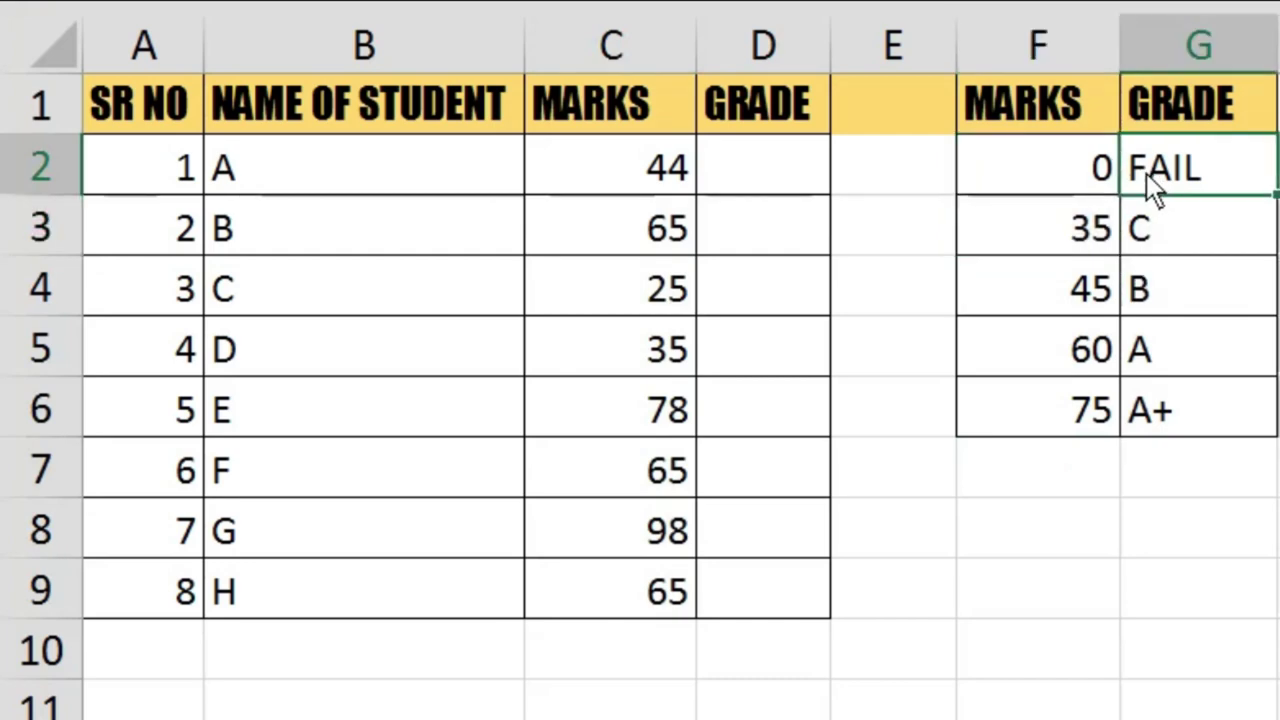
drag(1079, 225, 1110, 368)
click(1197, 234)
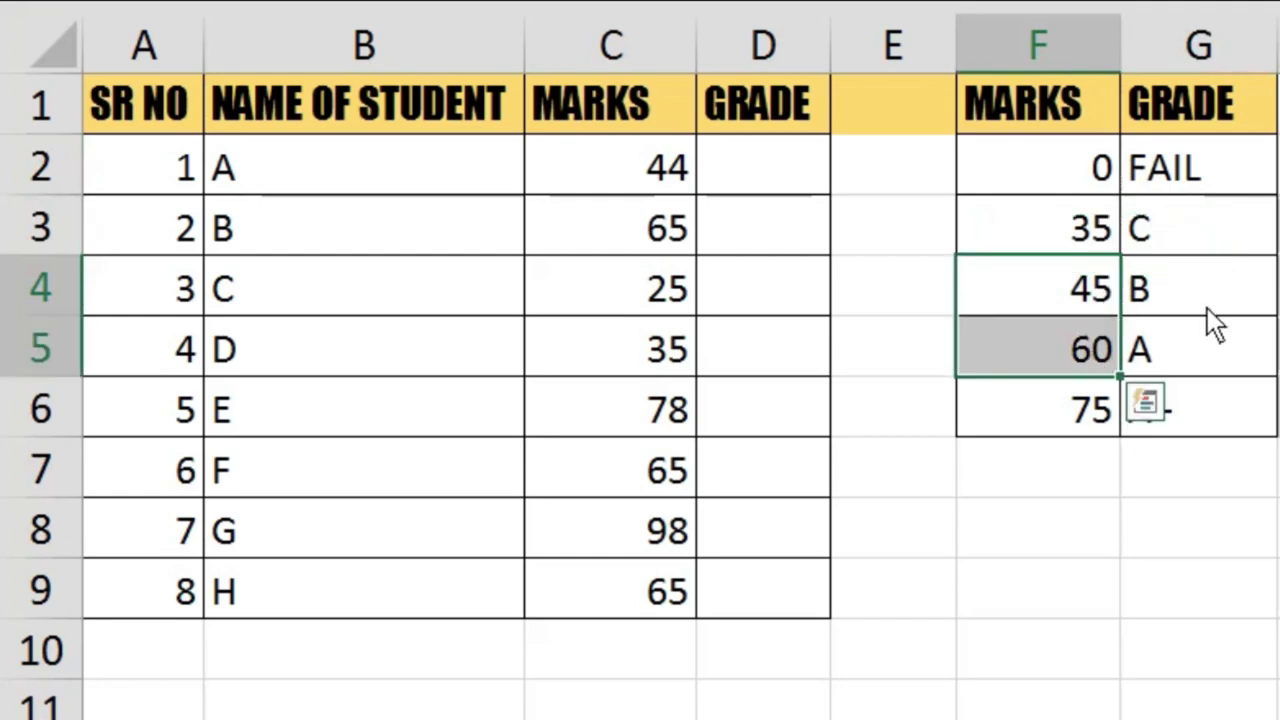
click(1199, 293)
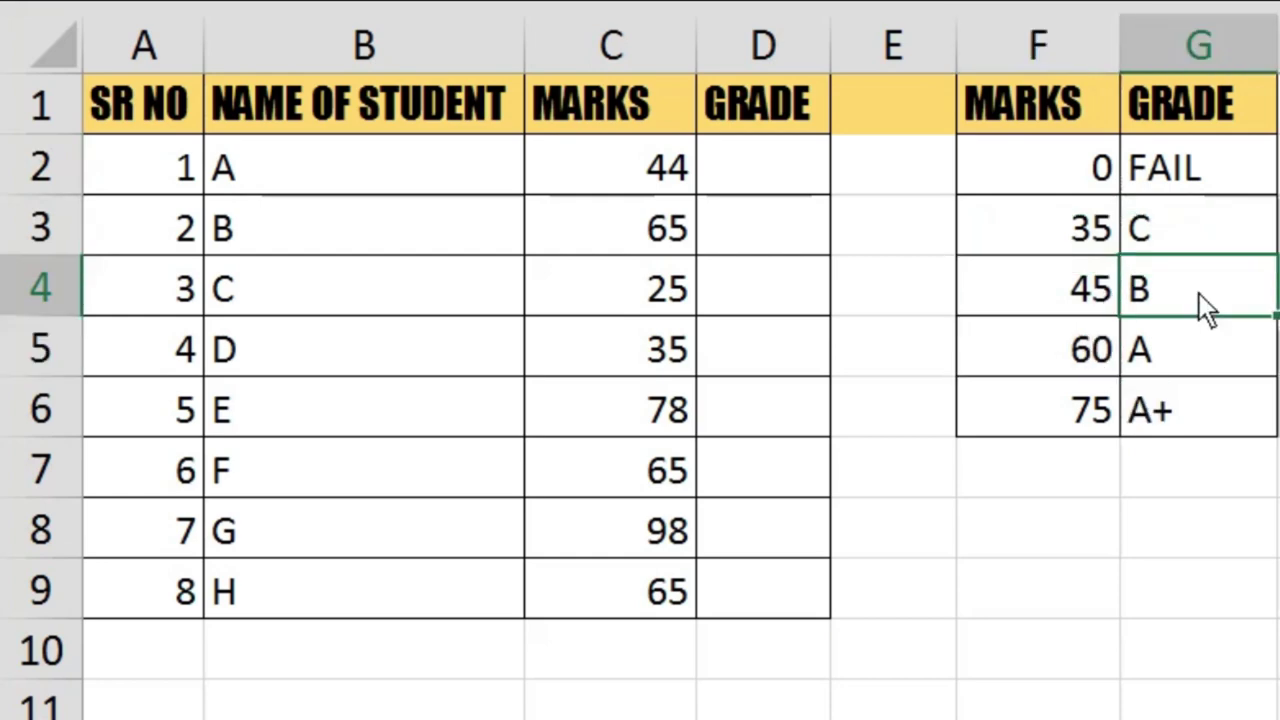
click(1106, 360)
drag(1106, 360, 1228, 415)
click(1197, 362)
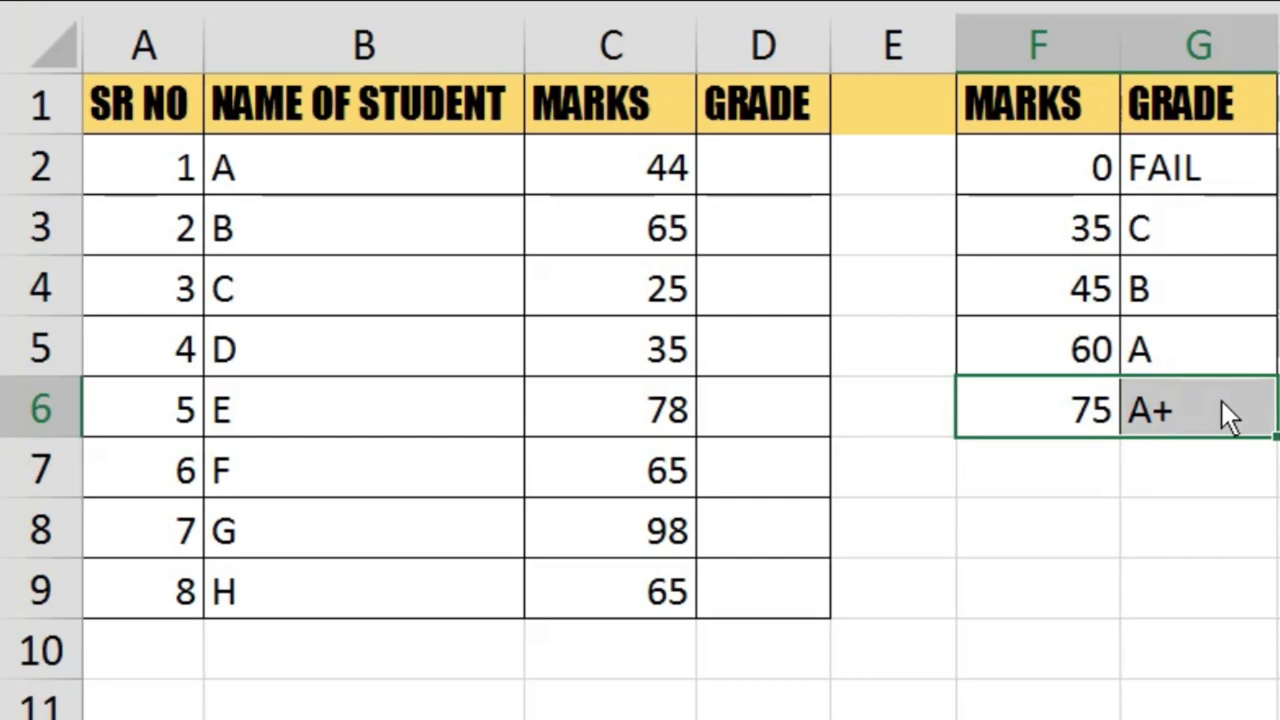
drag(1200, 105, 1090, 415)
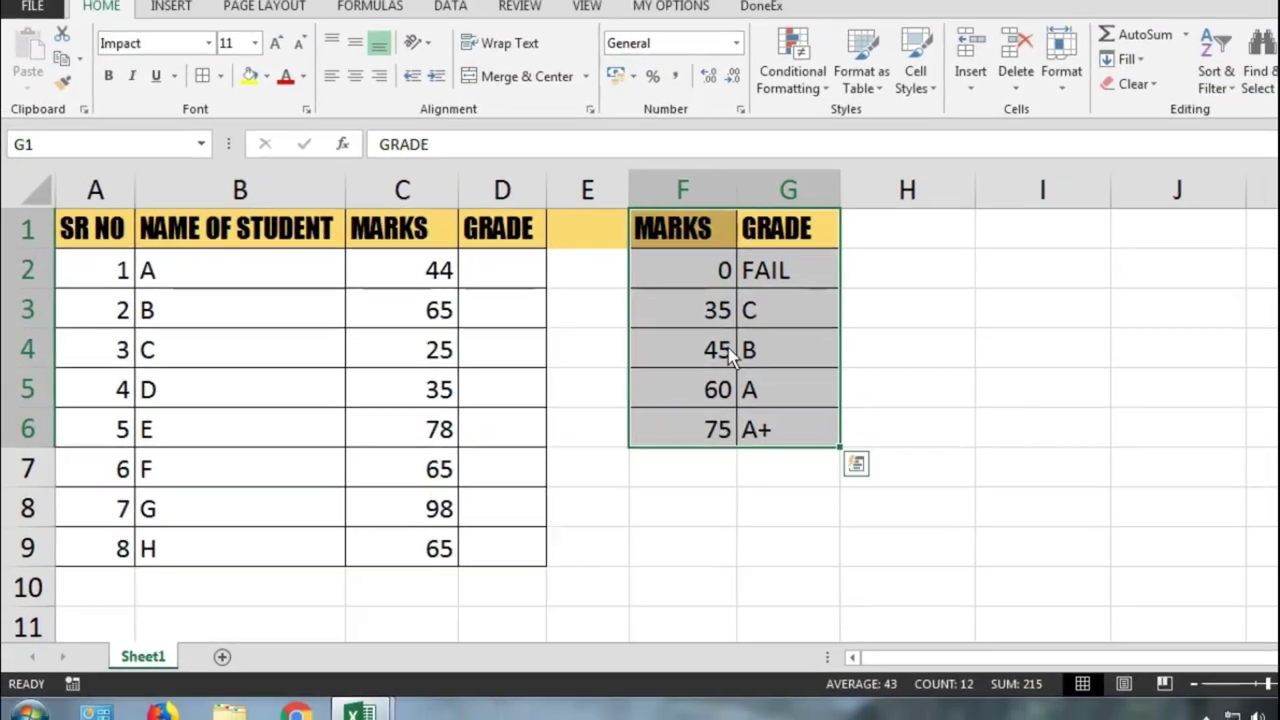
drag(1040, 170, 1190, 170)
drag(477, 293, 486, 554)
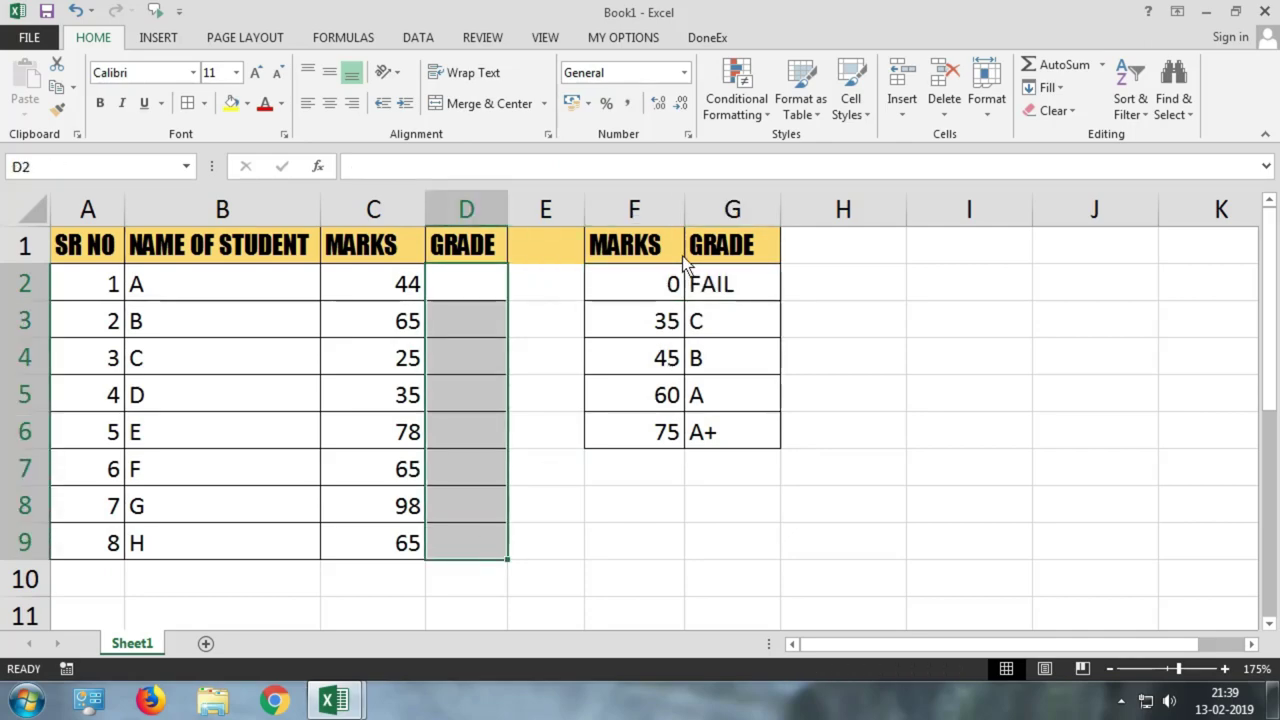
Name the lookup table F1:G6 'gradelist' in the Name Box and reselect it to confirm.
drag(660, 244, 743, 442)
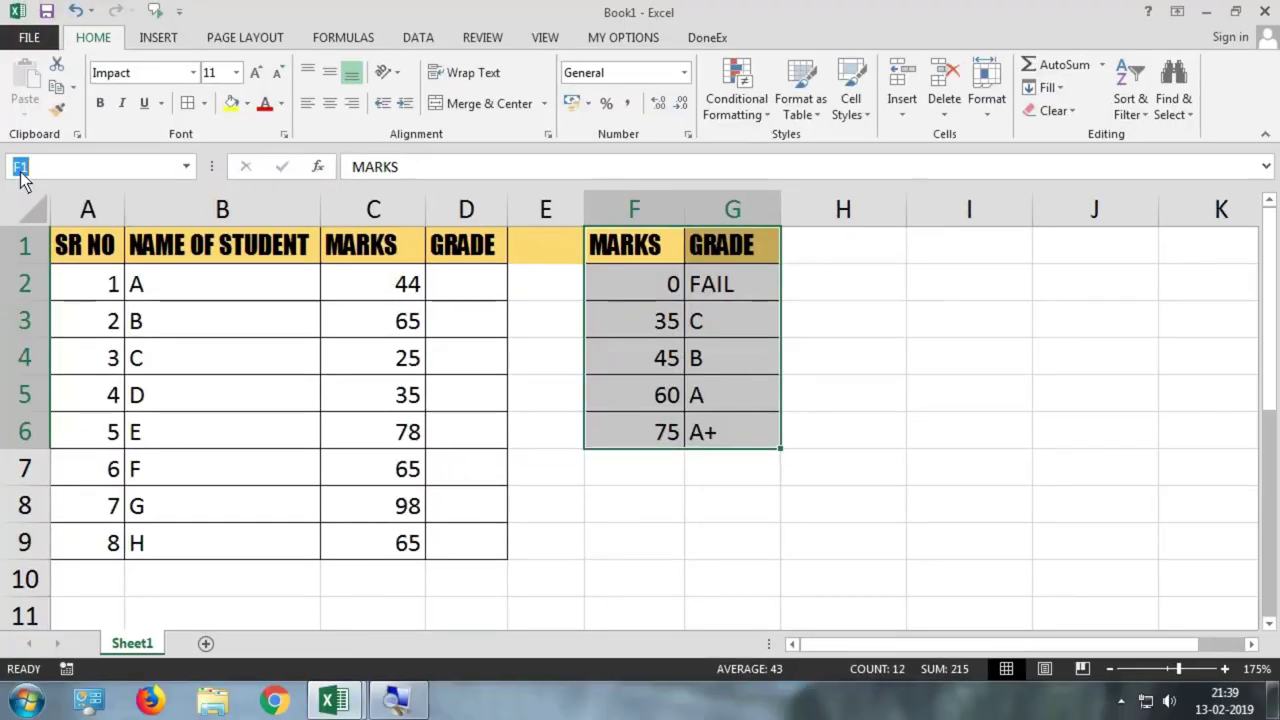
text(gradelist)
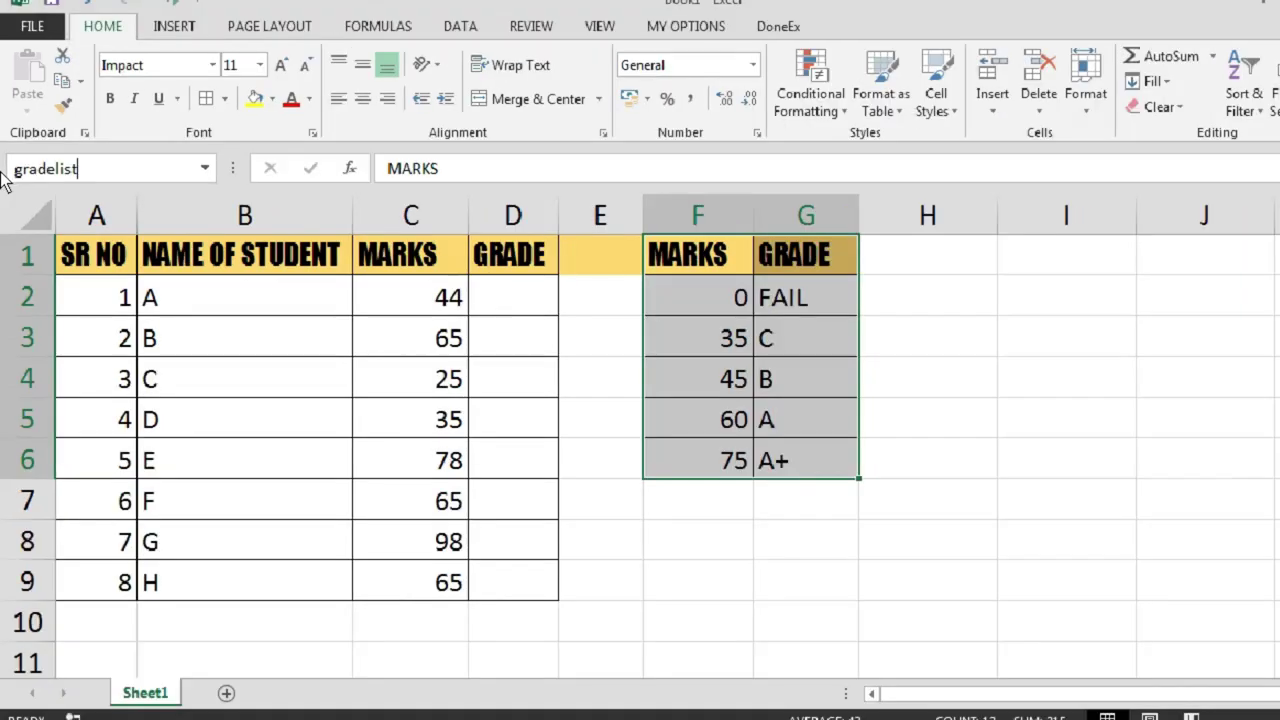
key(Return)
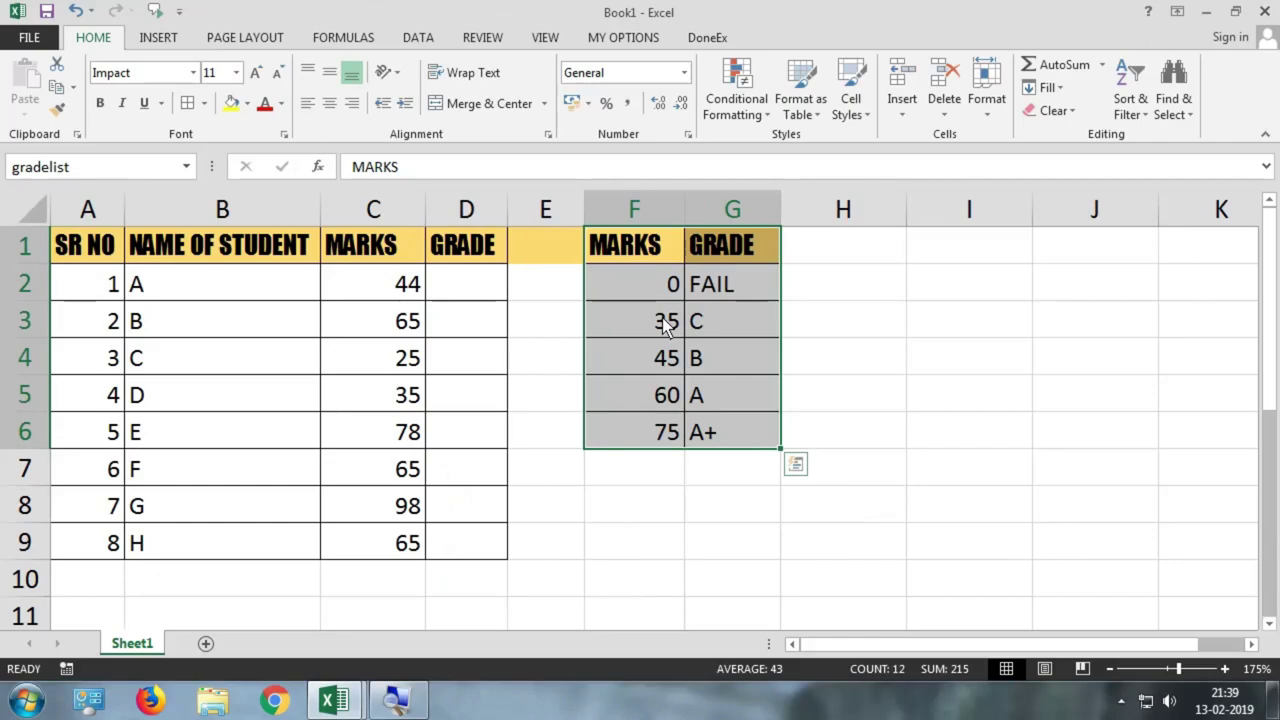
drag(661, 257, 700, 434)
In D2, begin typing =VLOOKUP(C2,gradelist, using C2's mark and the gradelist range.
click(468, 284)
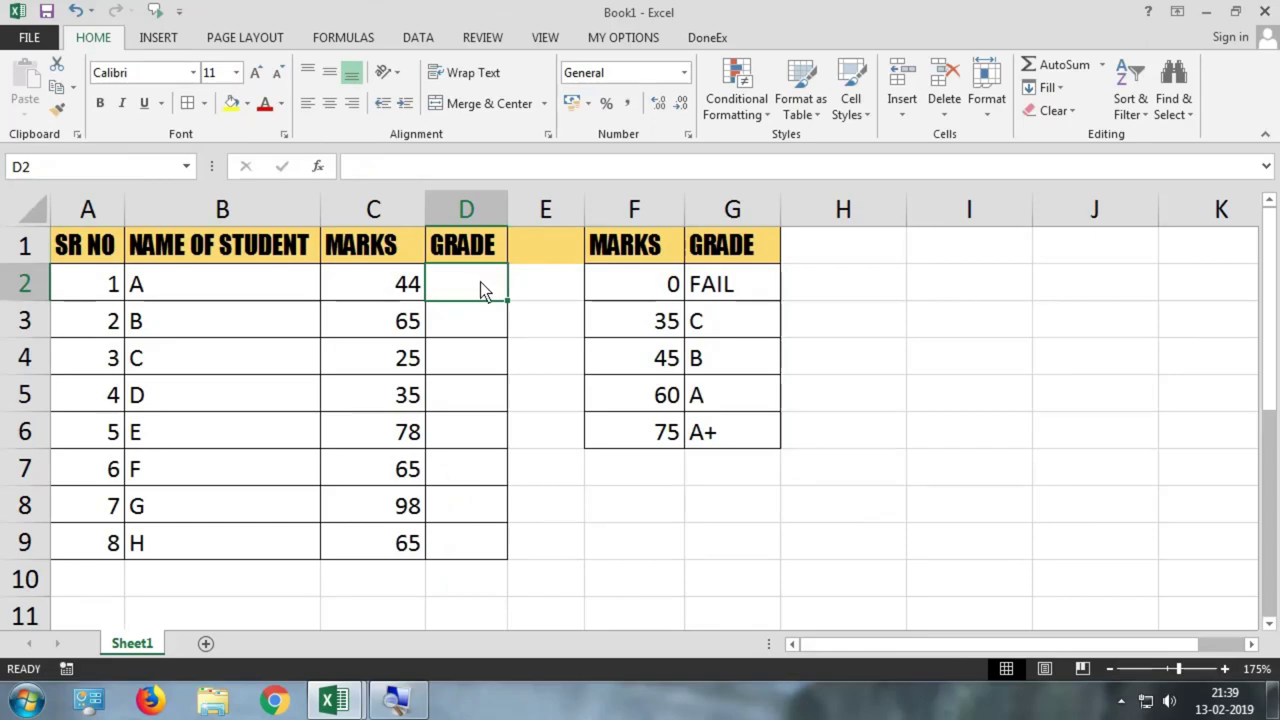
text(=vlo)
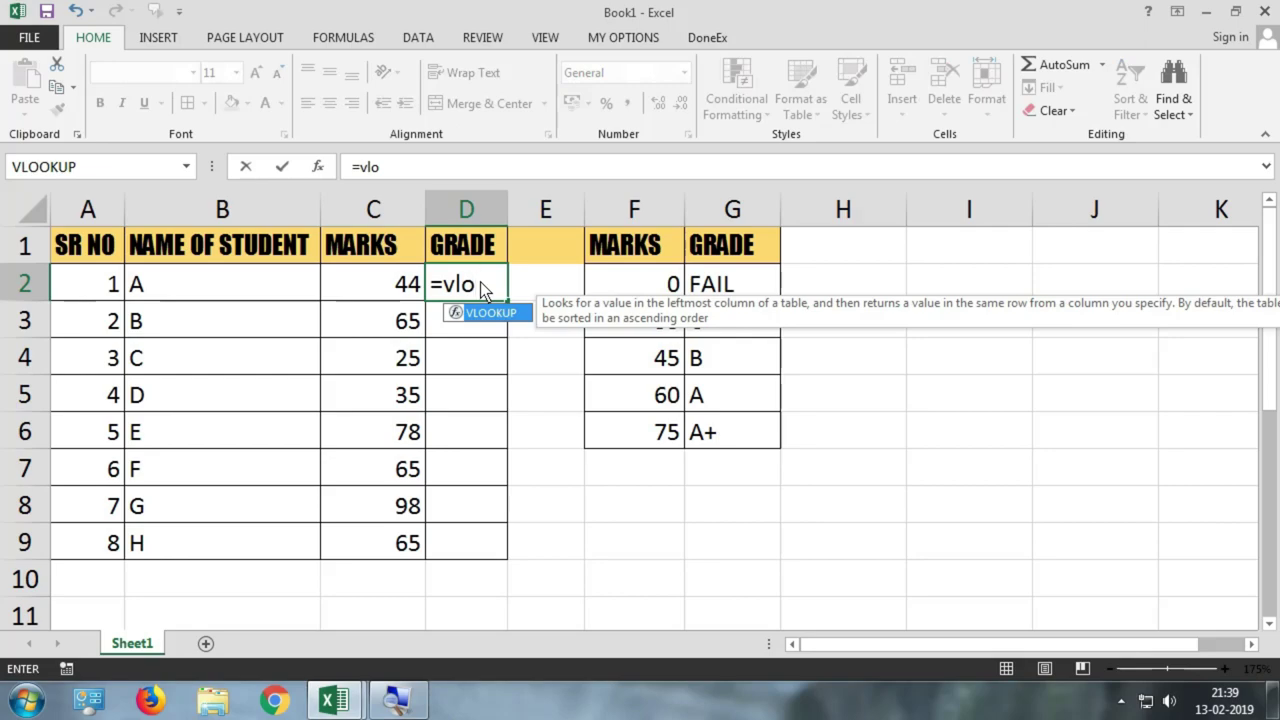
key(Tab)
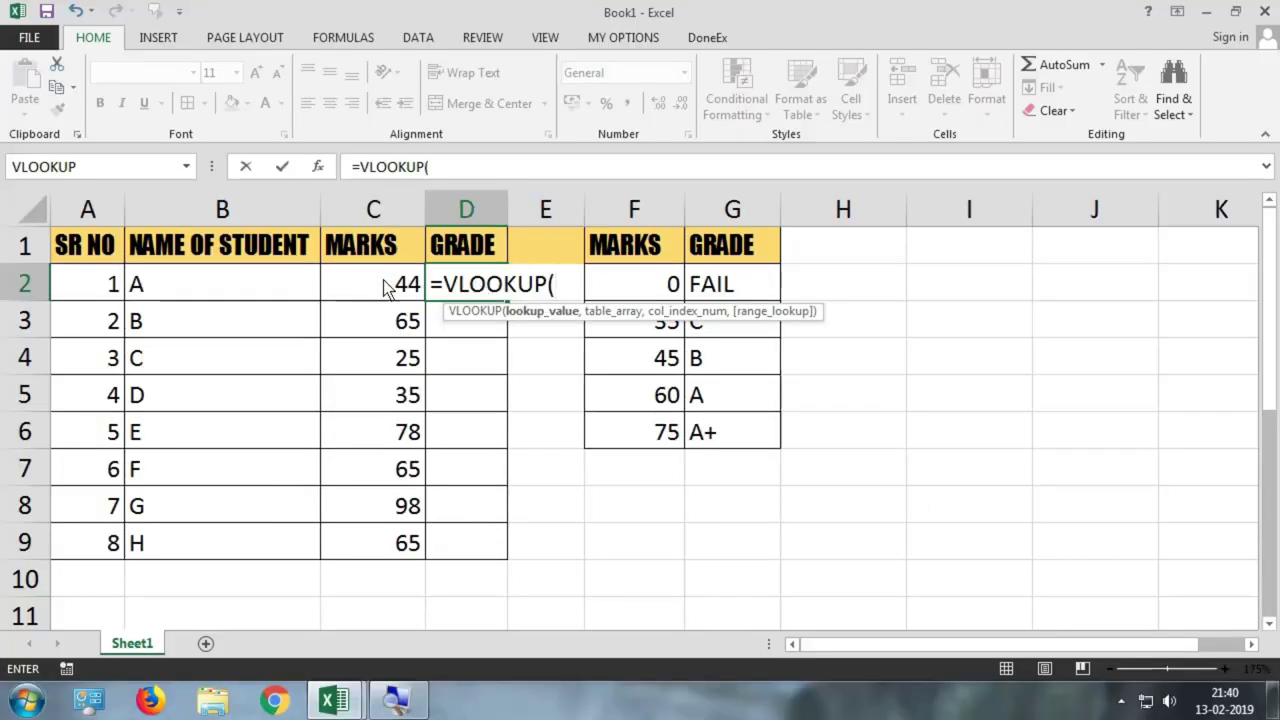
click(276, 291)
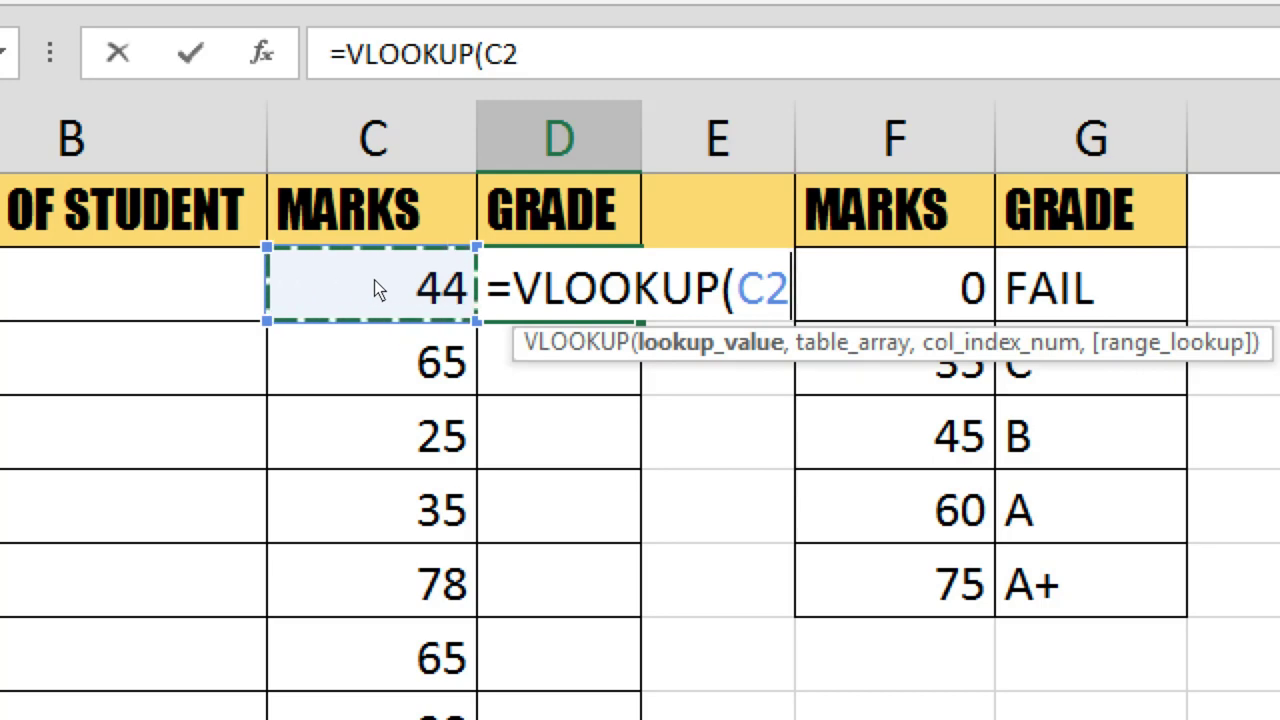
text(,)
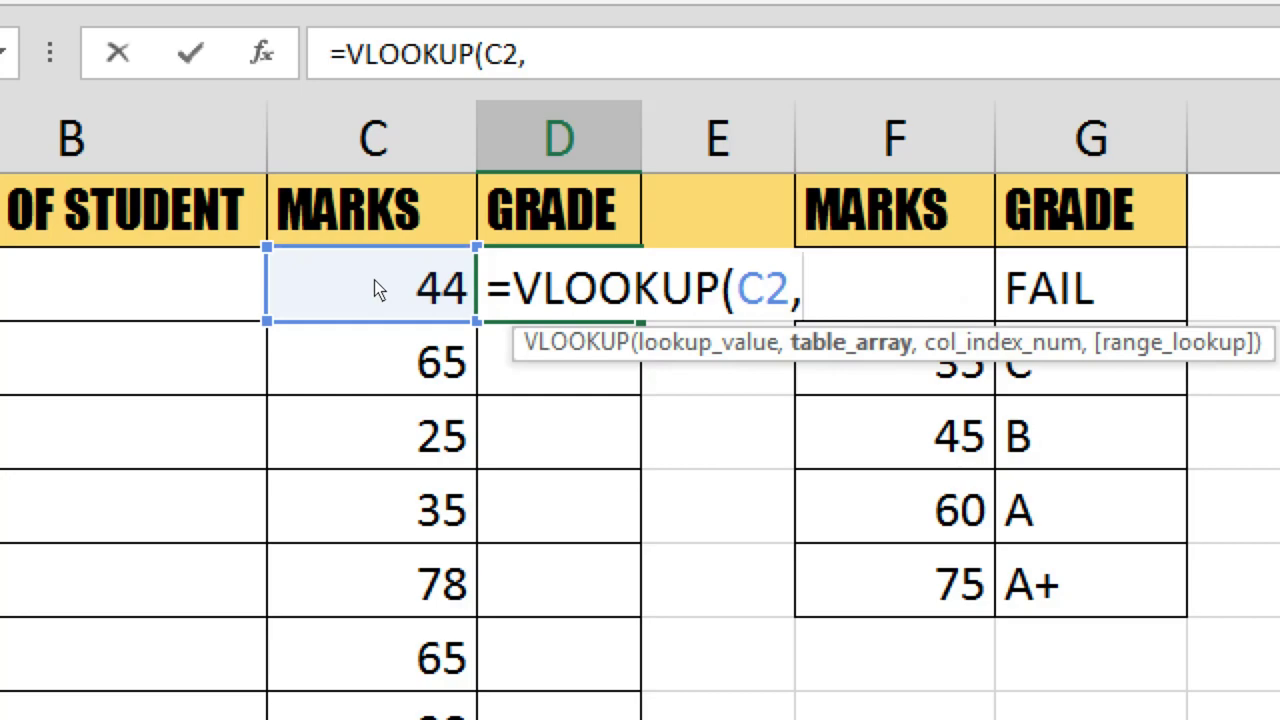
text(gr)
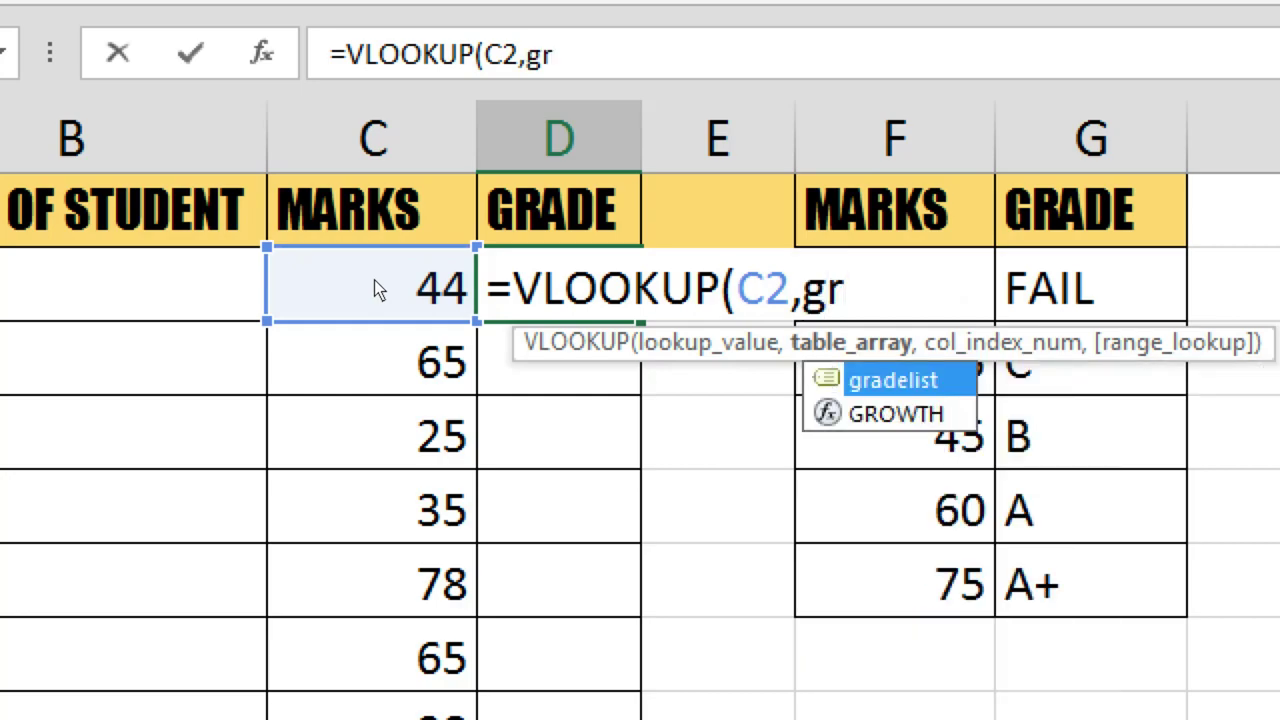
key(Tab)
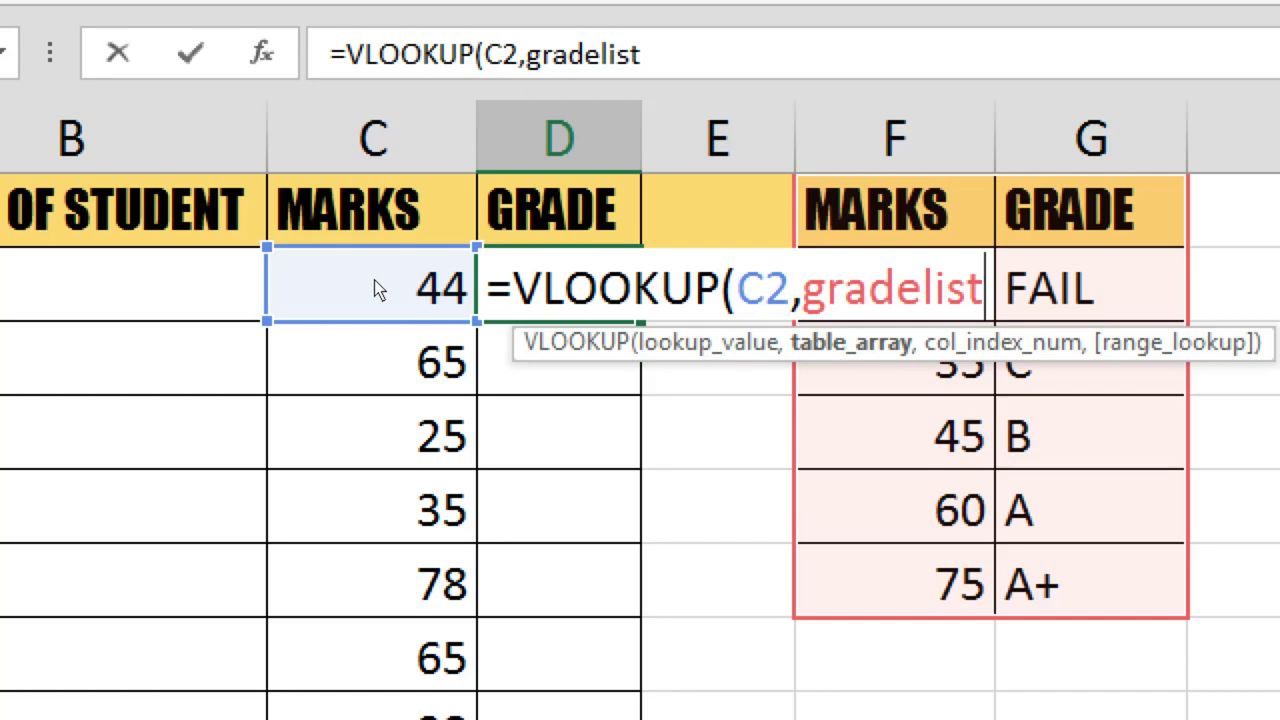
text(,)
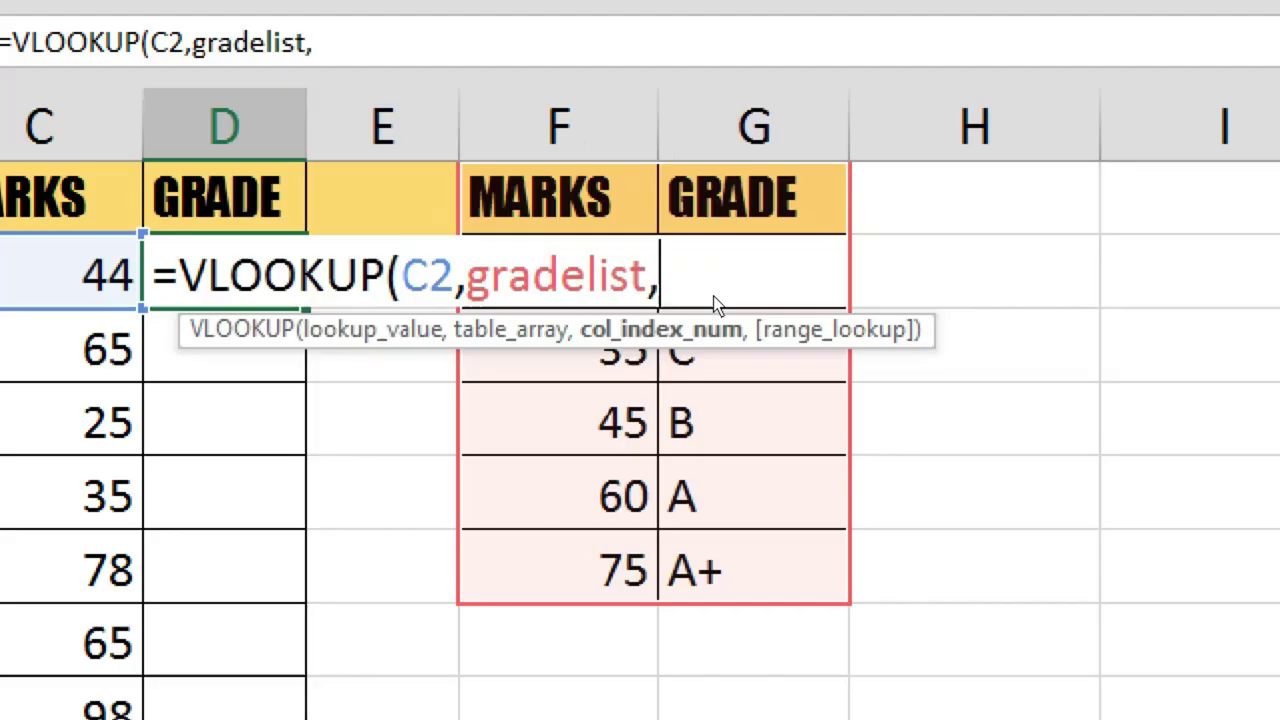
Complete D2 as =VLOOKUP(C2,gradelist,2,0) with exact match, which shows #N/A for 44.
text(2)
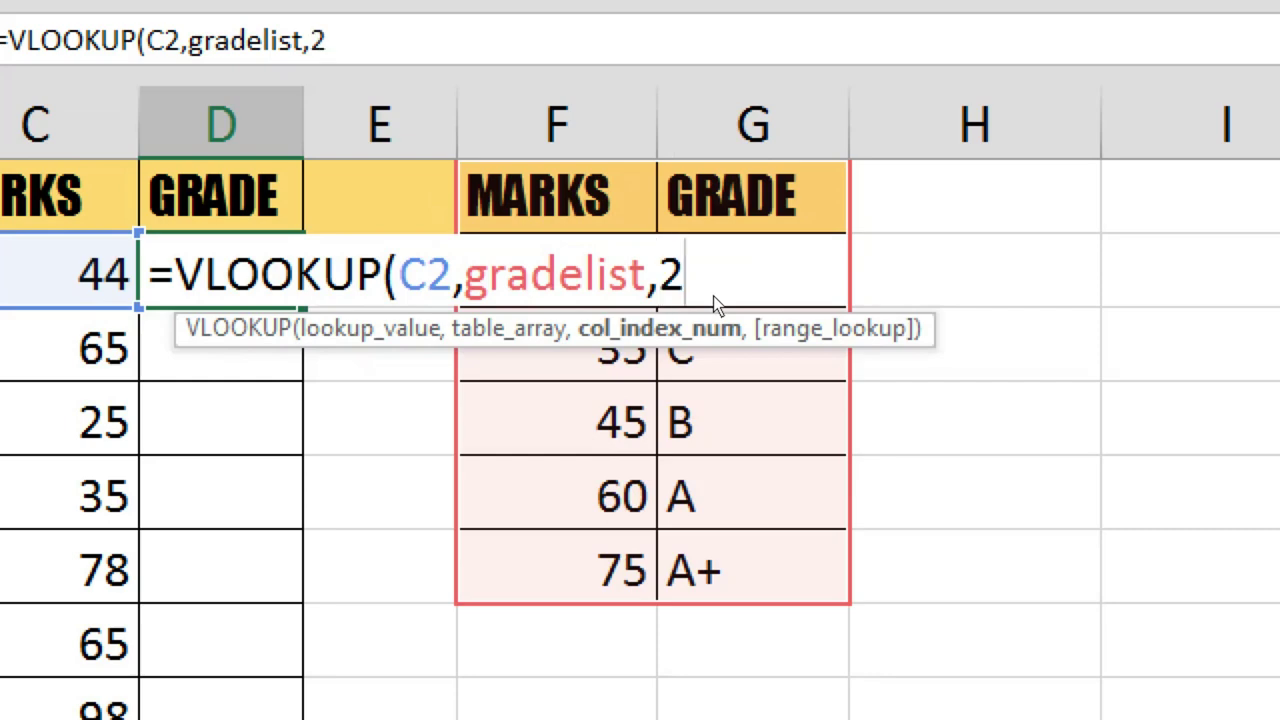
text(,)
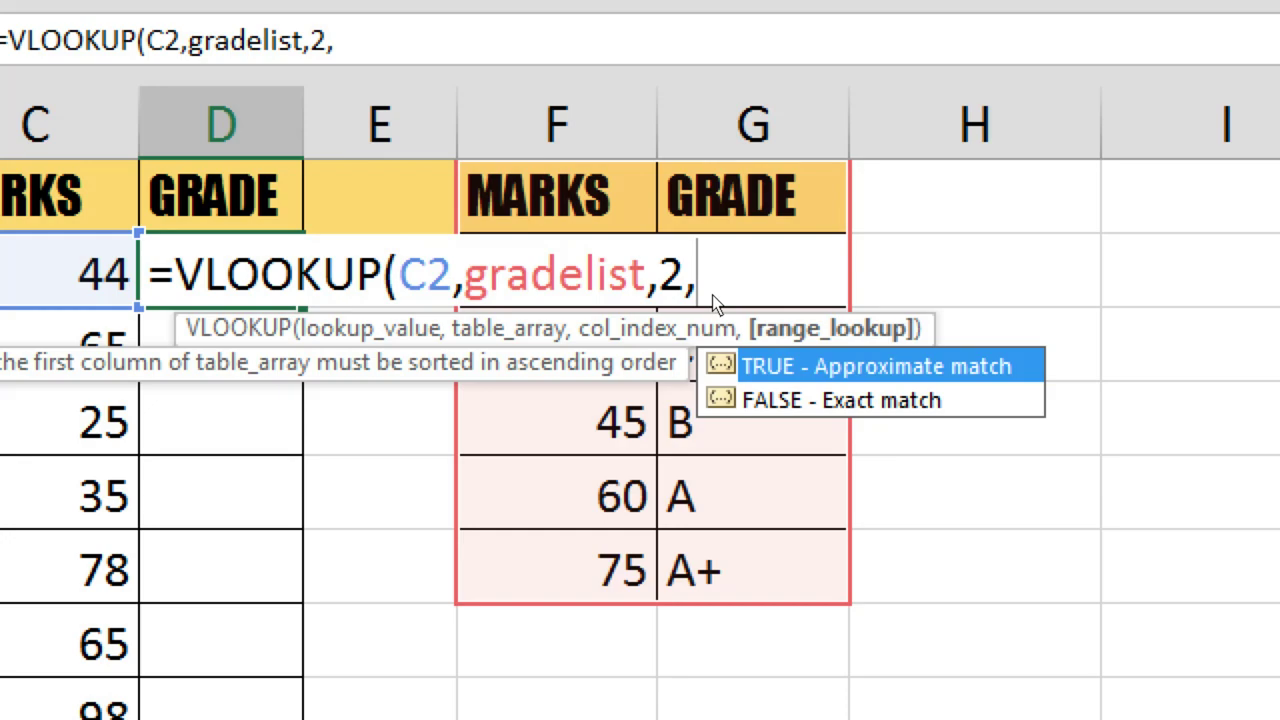
key(Down)
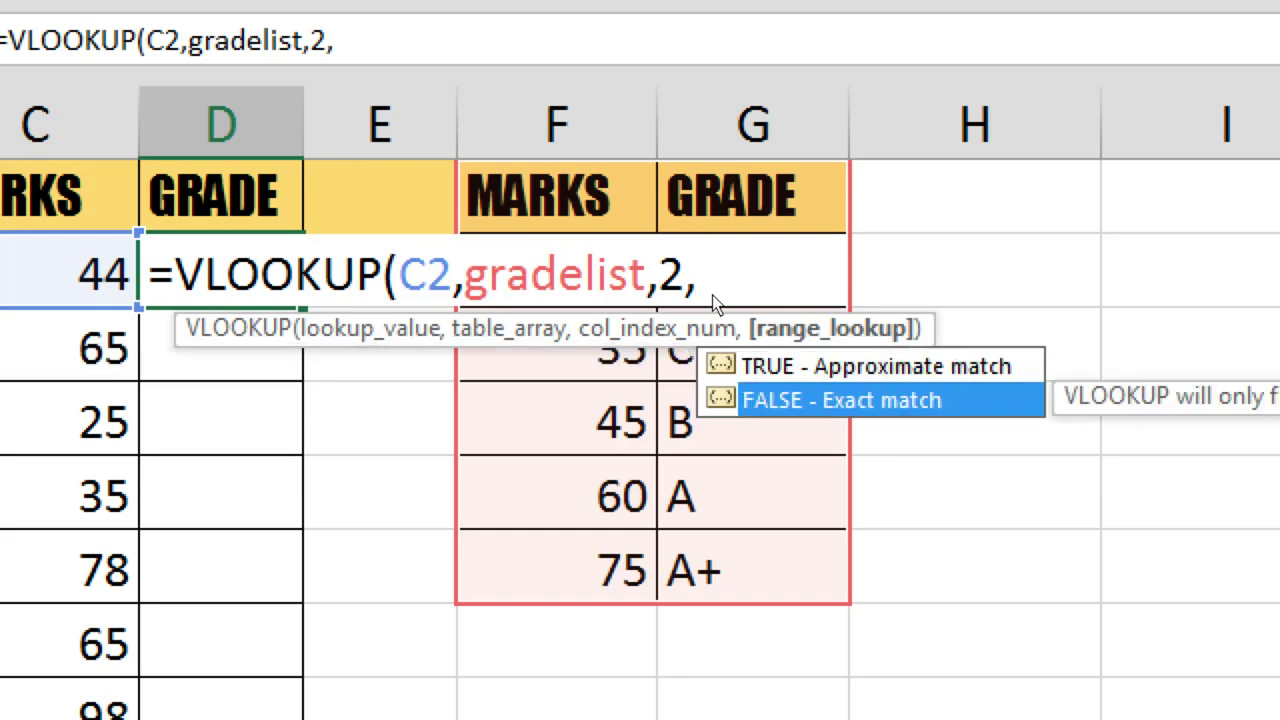
key(Up)
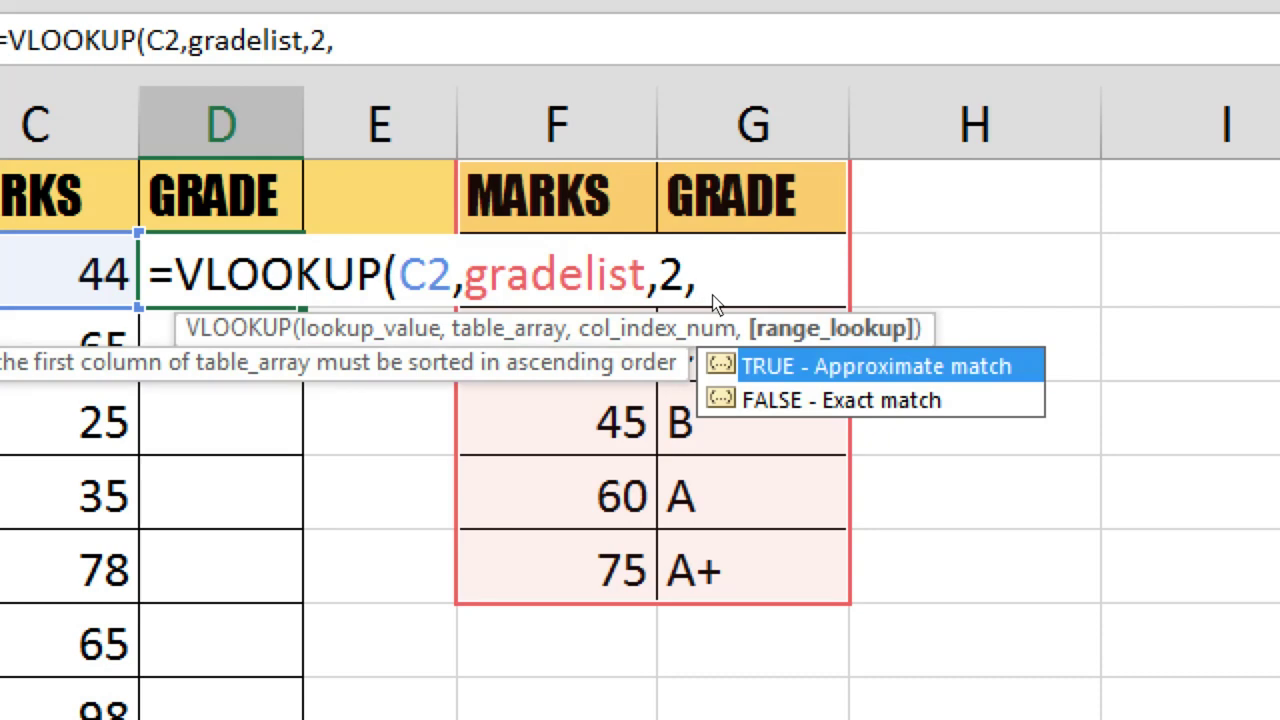
key(Down)
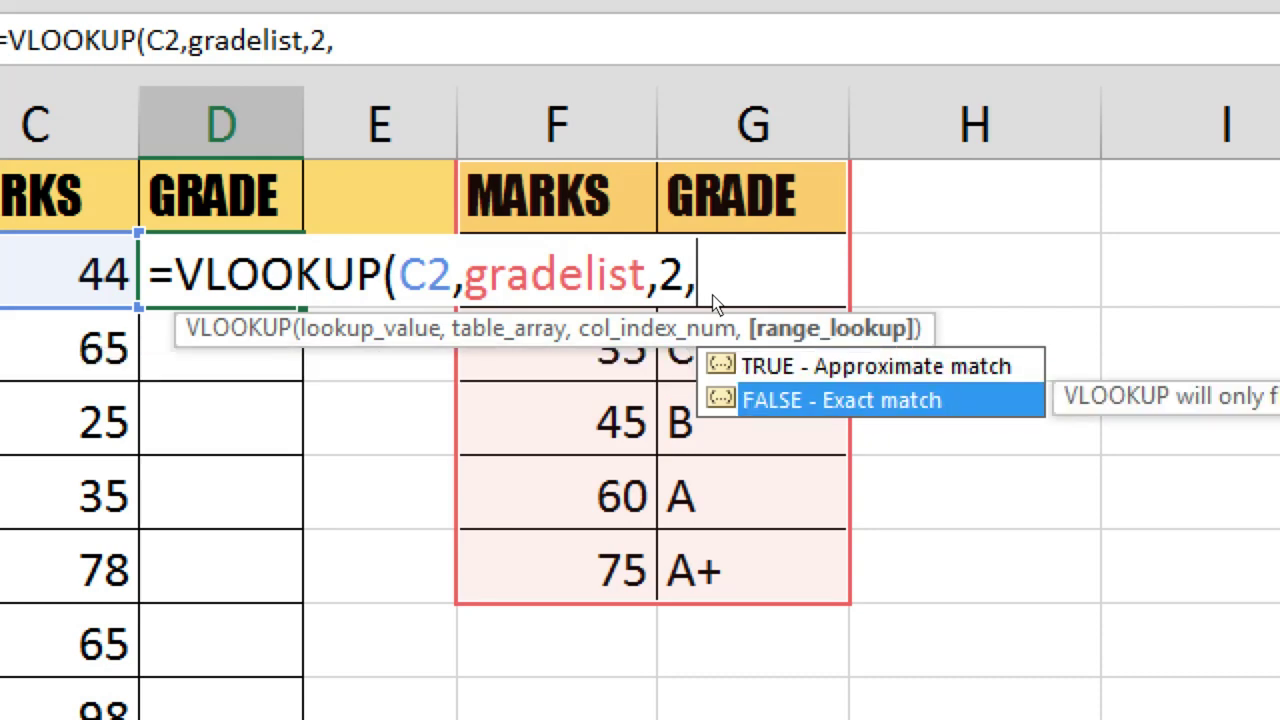
key(Up)
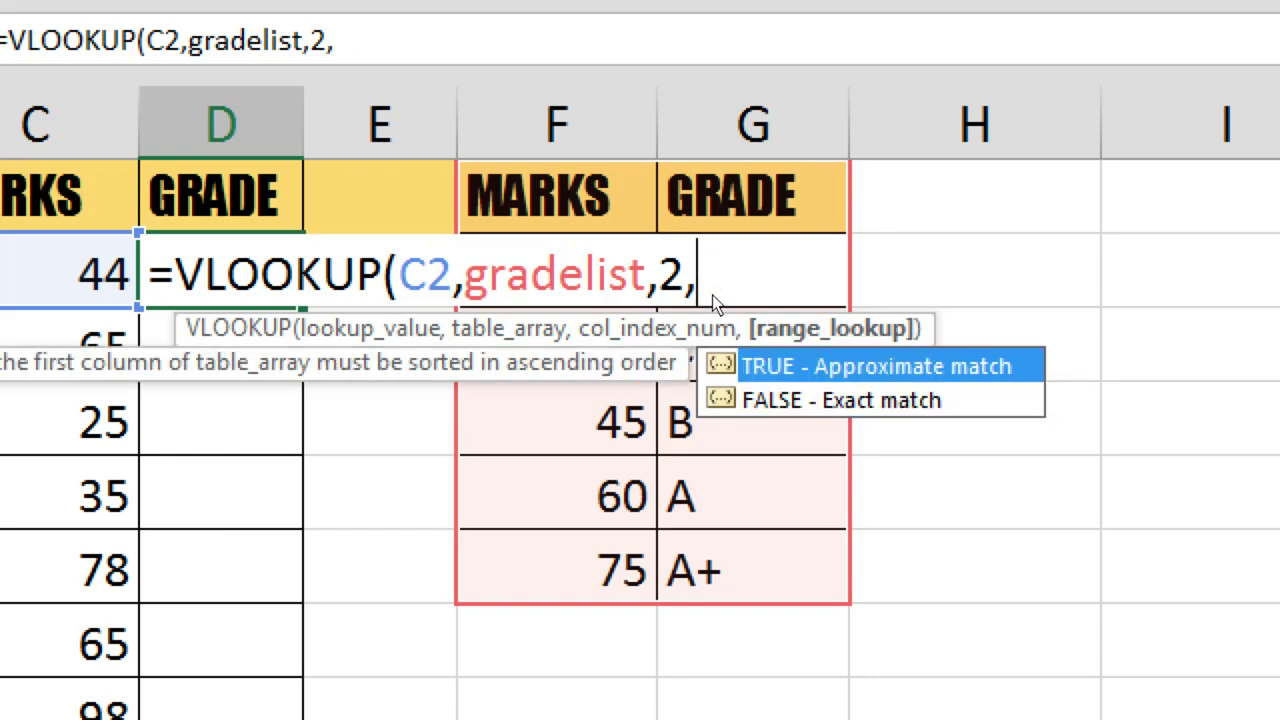
text(00)
key(BackSpace)
key(BackSpace)
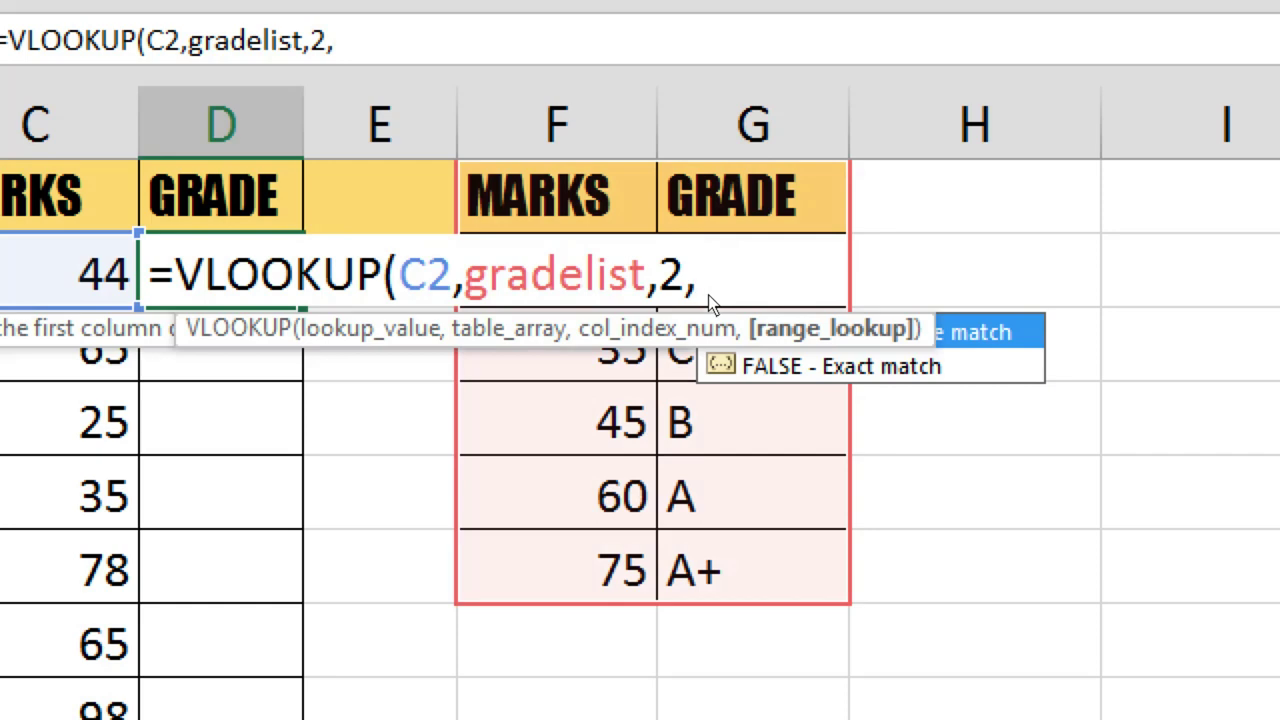
text(0)
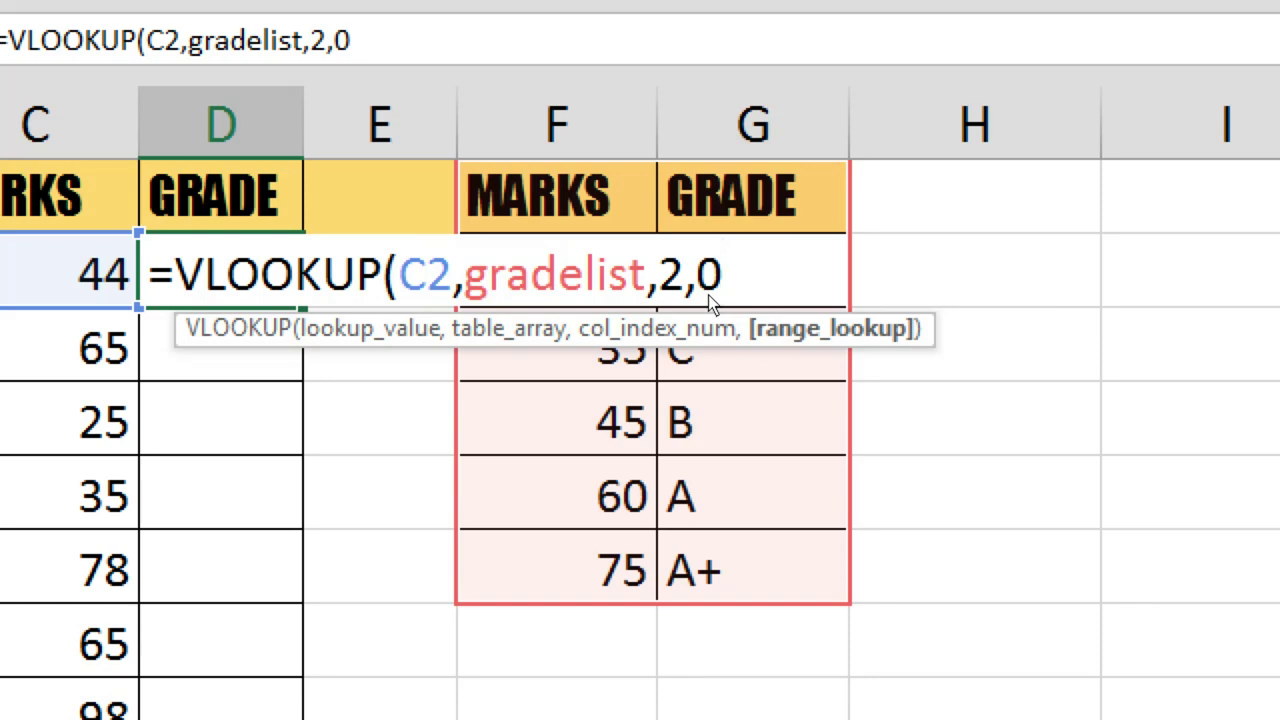
text())
key(Return)
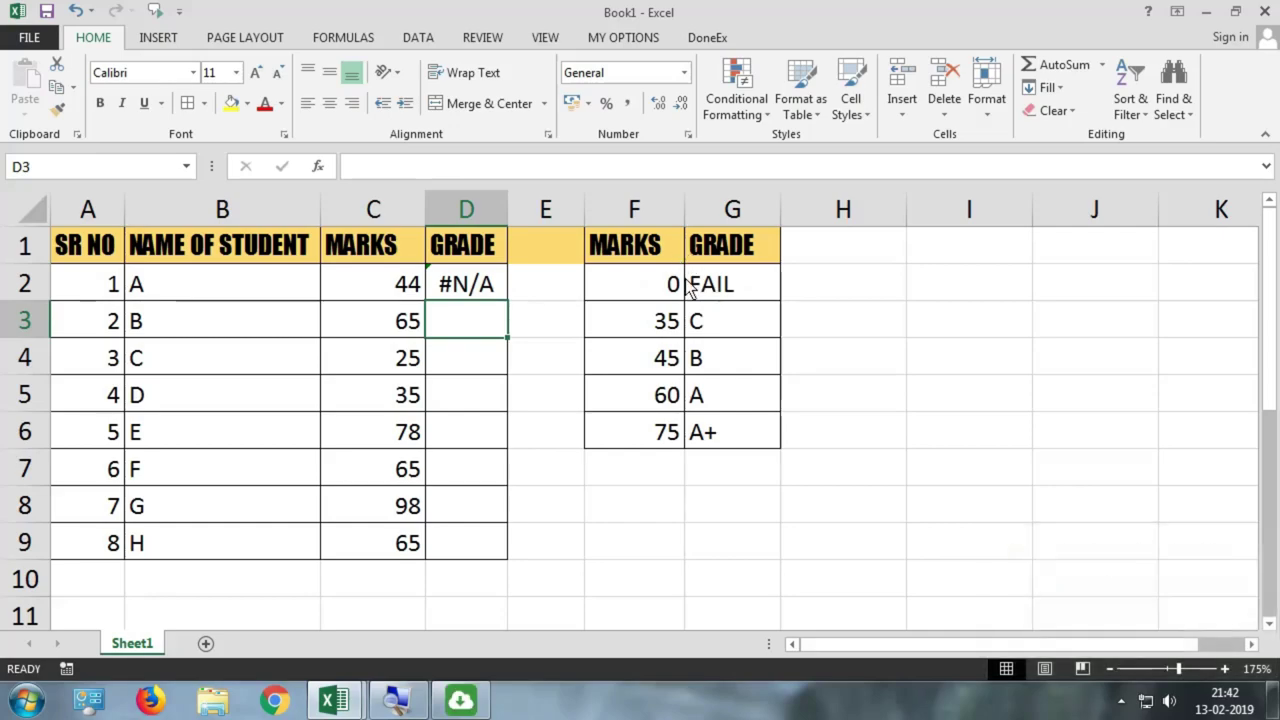
Change D2's match argument from 0 to 1, making =VLOOKUP(C2,gradelist,2,1) return C for 44.
drag(678, 285, 716, 440)
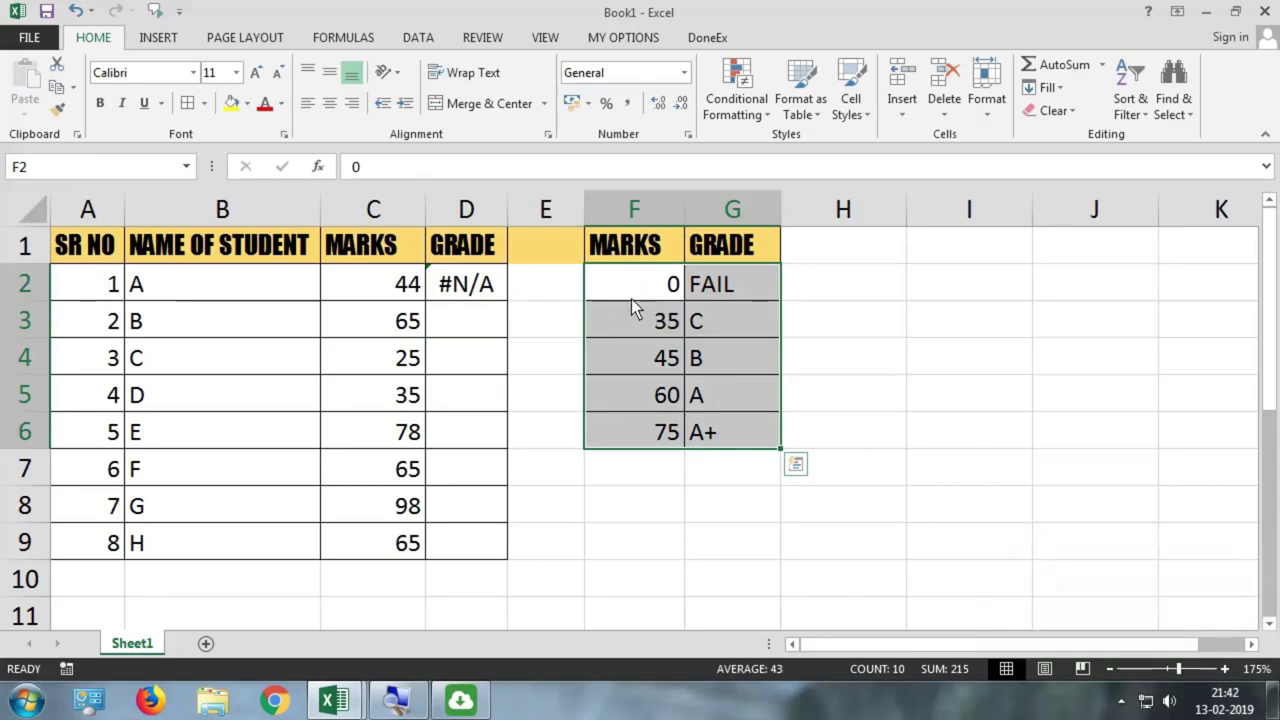
double_click(491, 286)
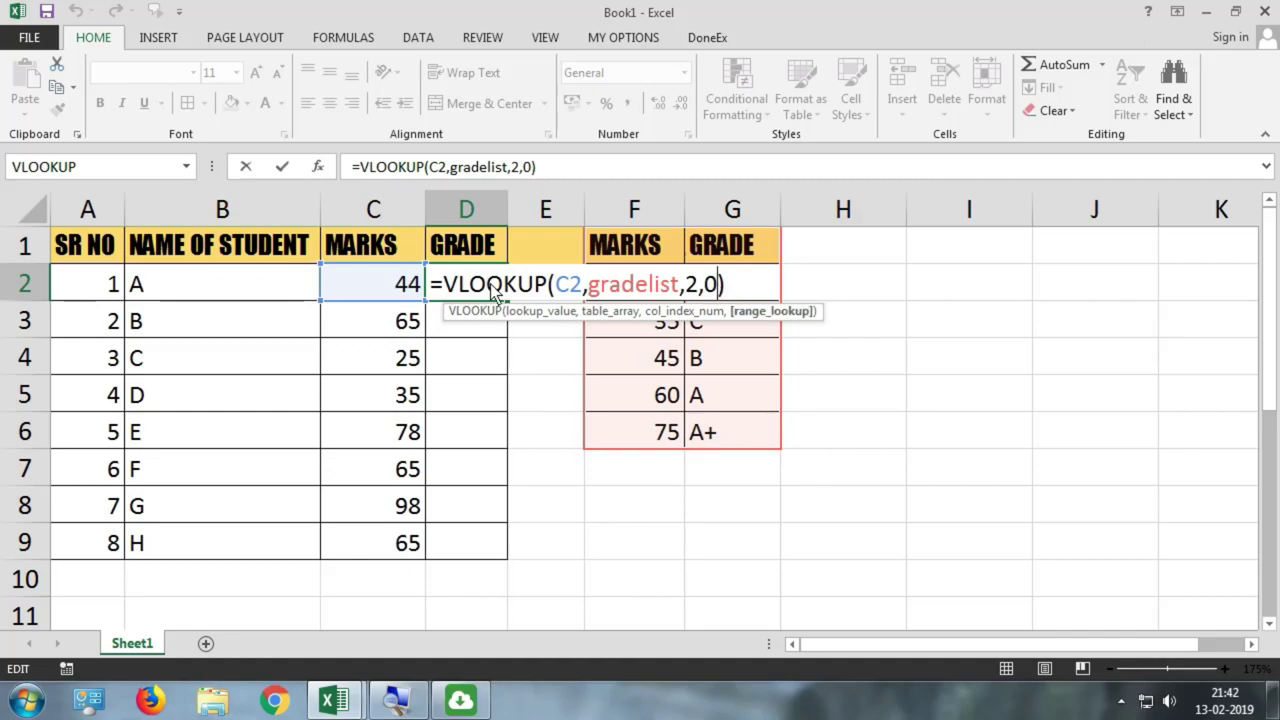
click(392, 298)
drag(645, 297, 752, 440)
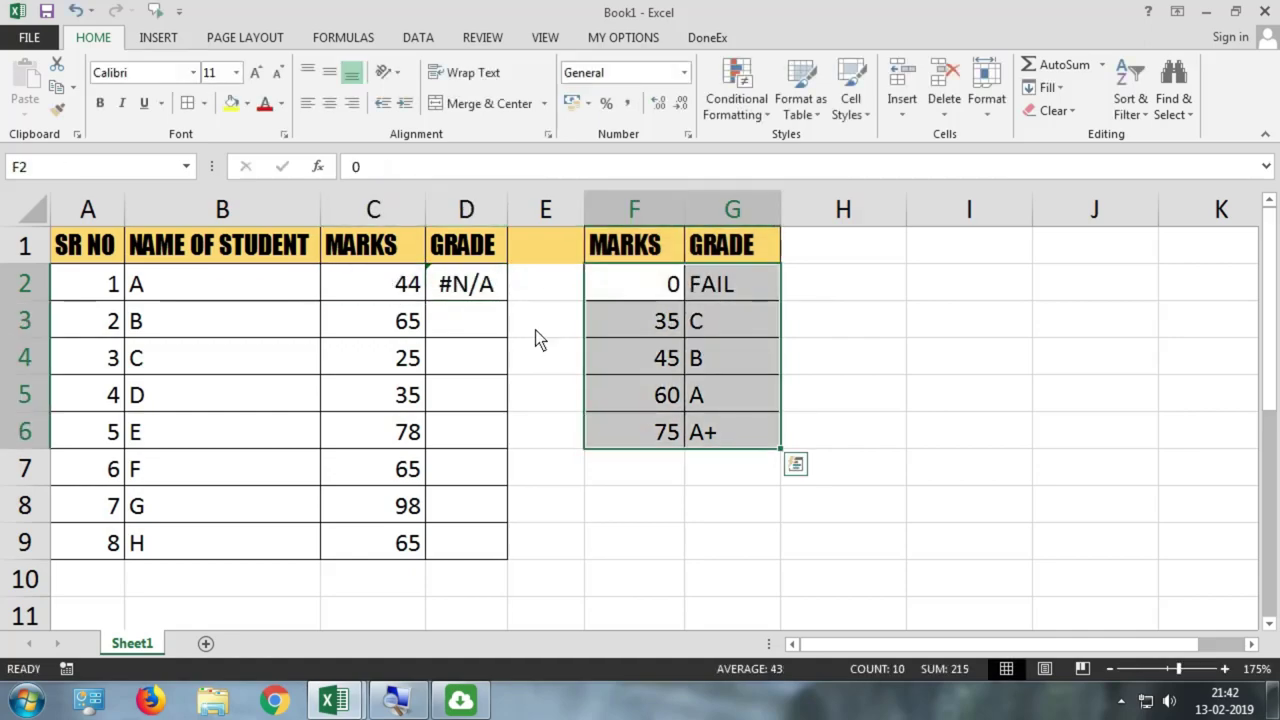
click(408, 290)
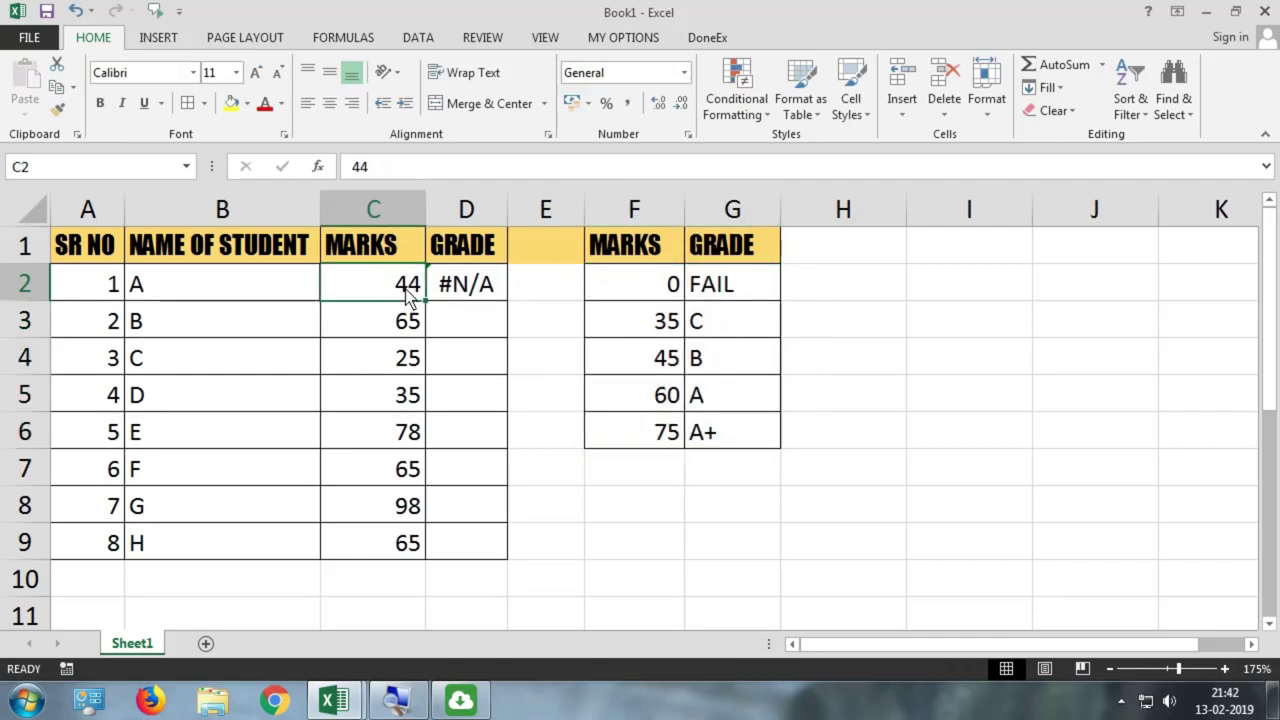
double_click(470, 287)
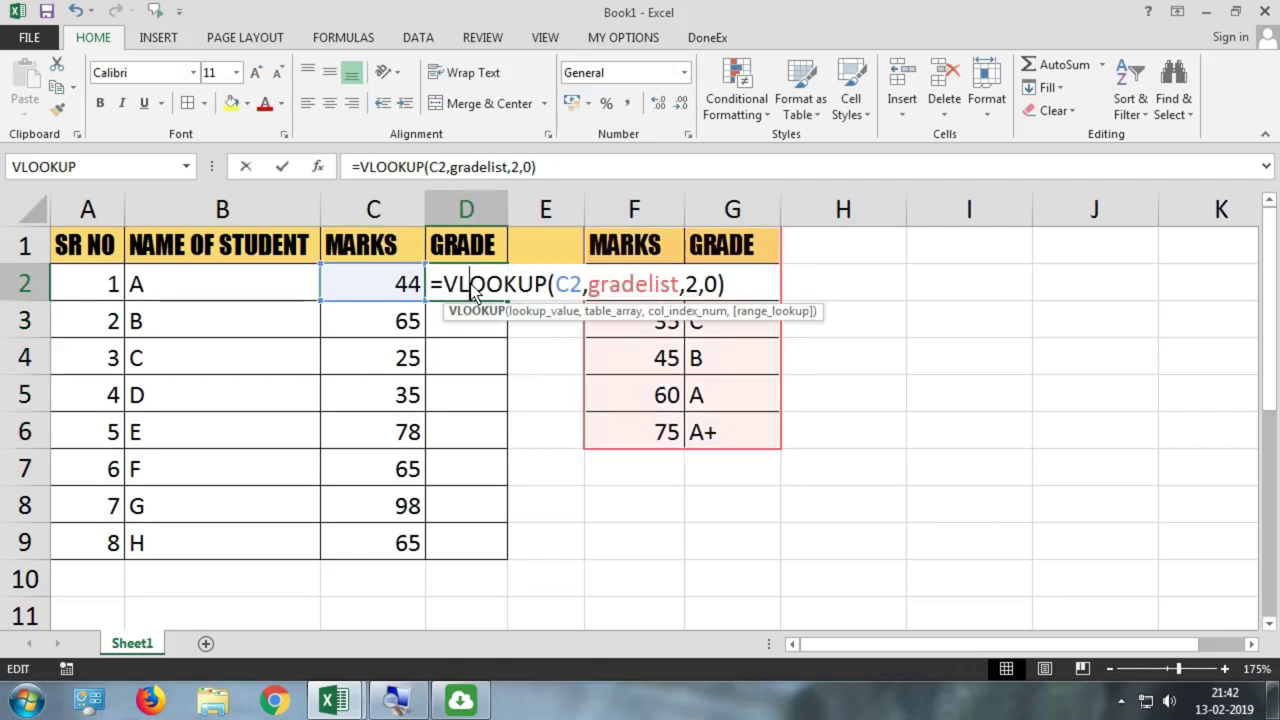
click(716, 288)
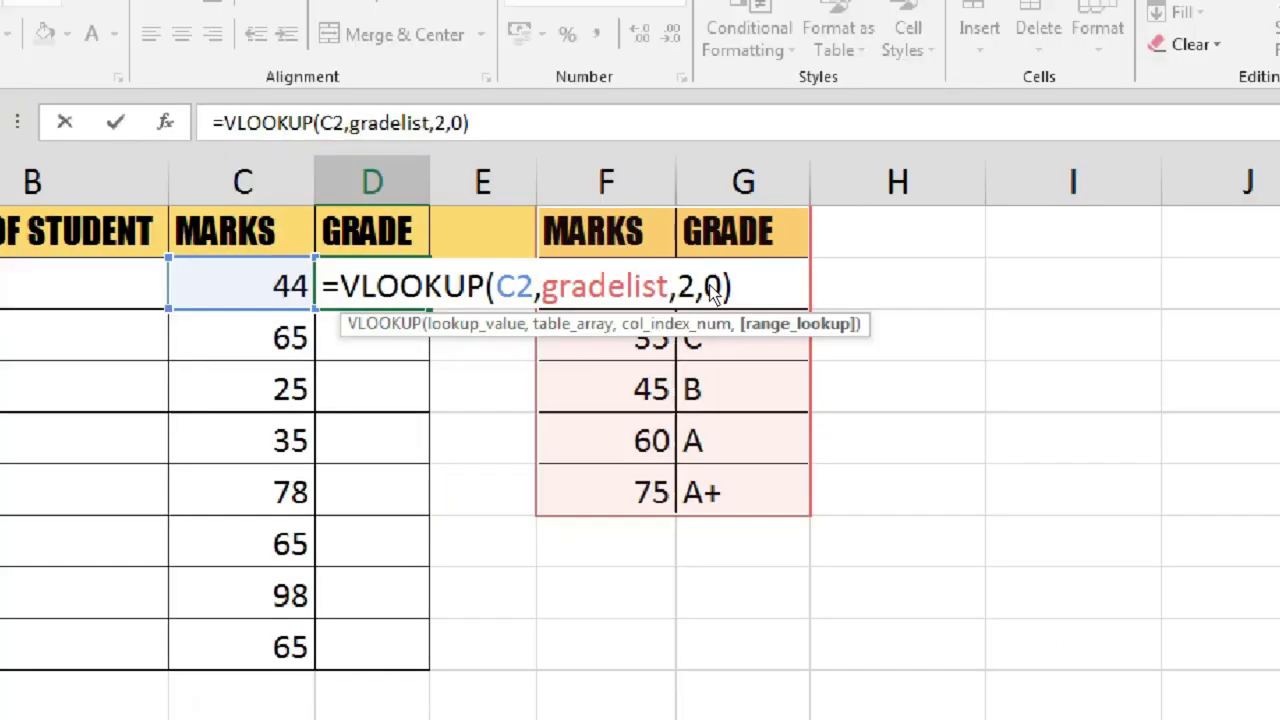
key(BackSpace)
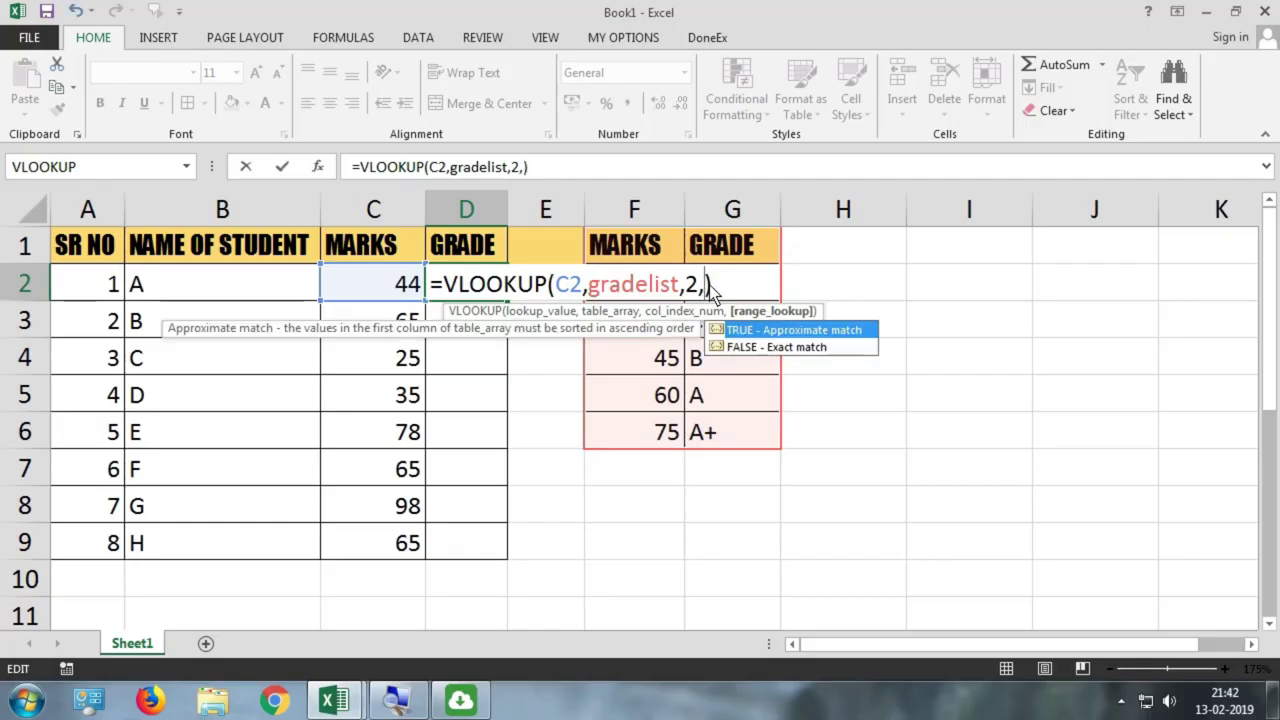
text(1)
key(Return)
Fill D2's grade formula down to D9, giving grades C, A, FAIL, C, A+, A, A+, A.
click(467, 284)
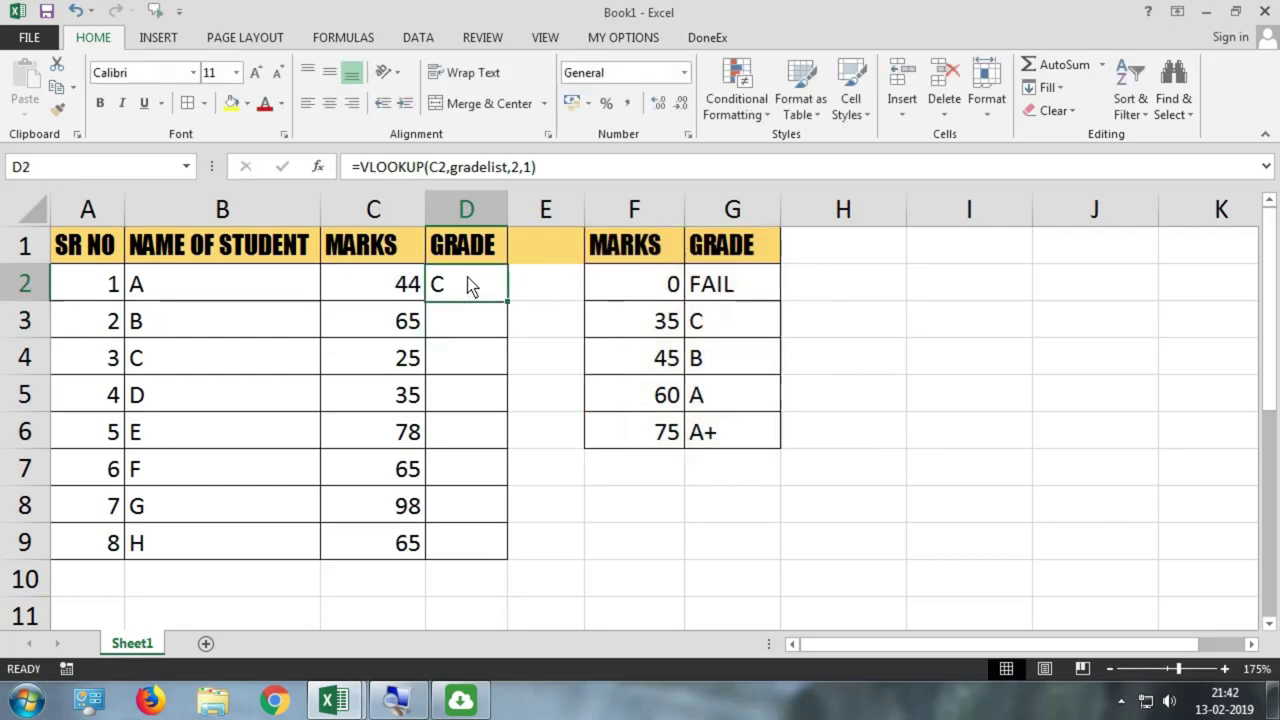
double_click(507, 302)
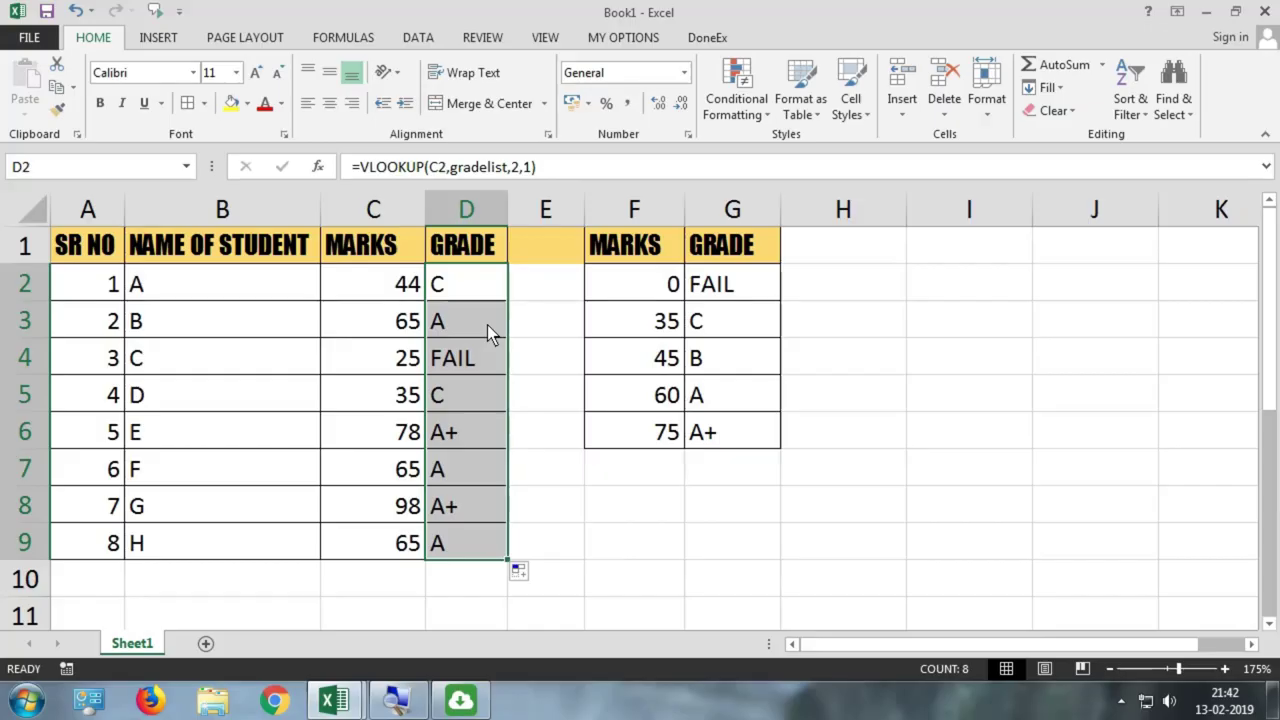
double_click(468, 287)
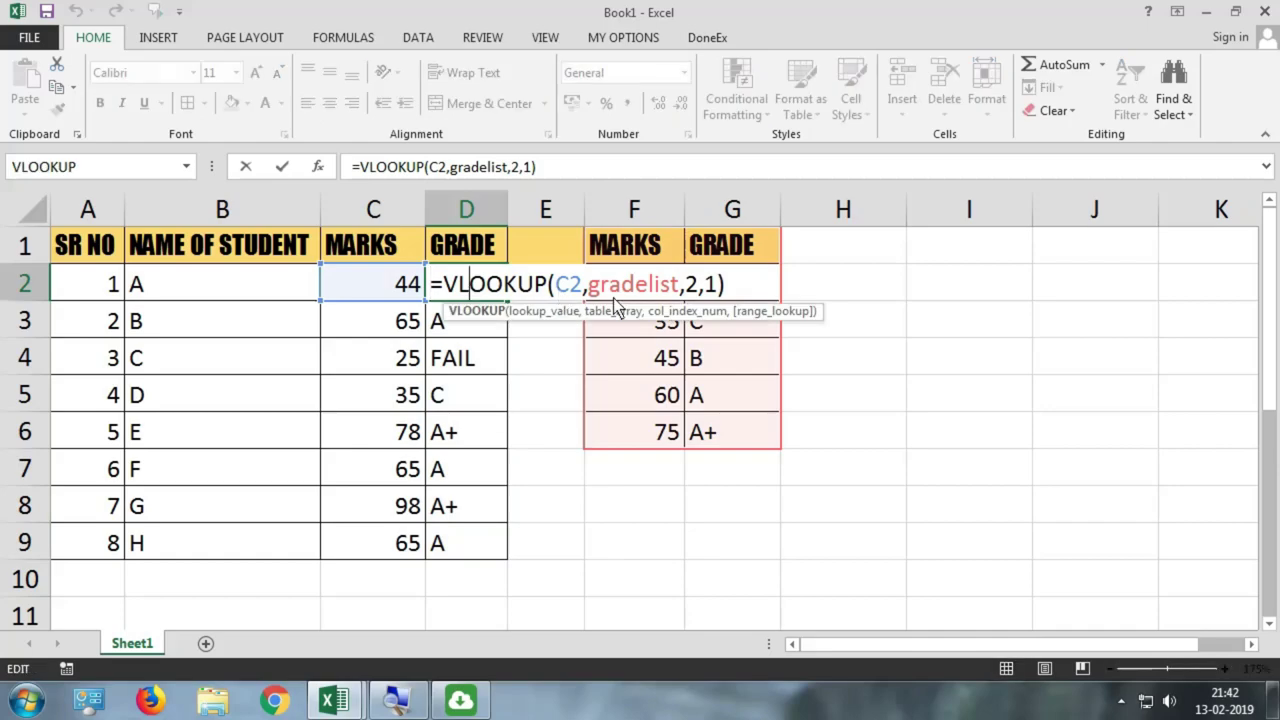
drag(704, 288, 717, 288)
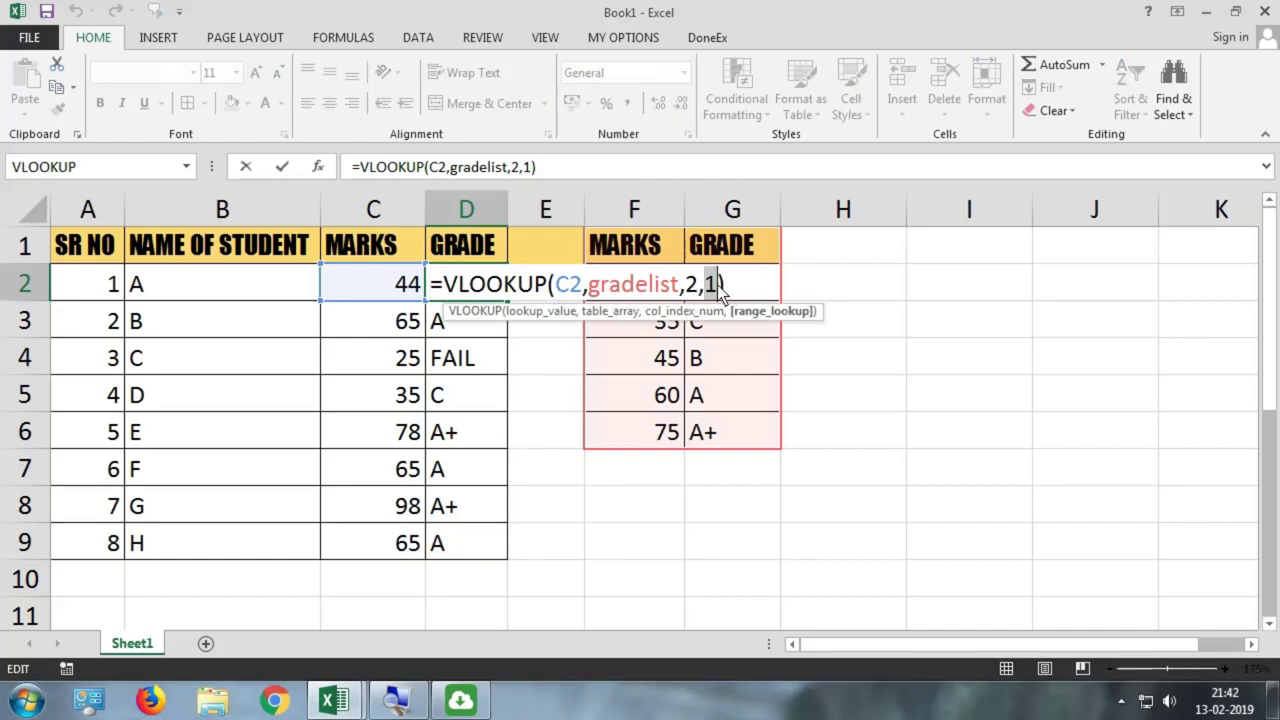
key(Escape)
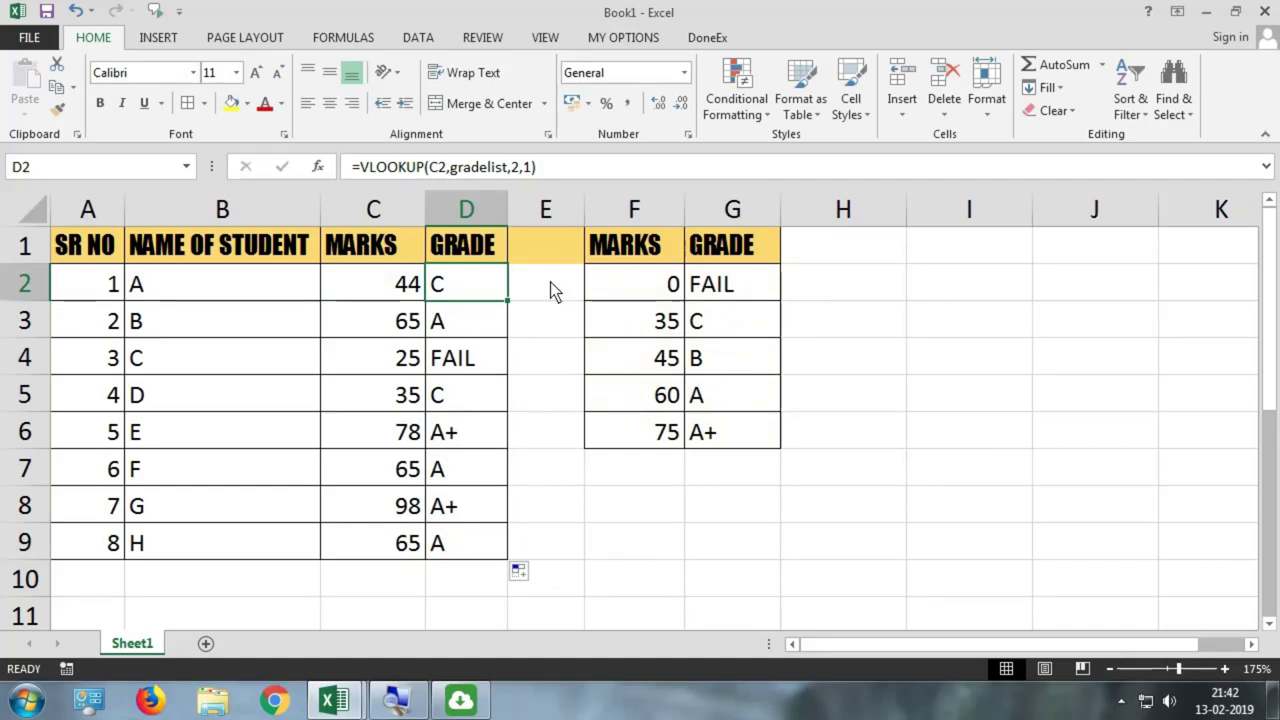
double_click(485, 284)
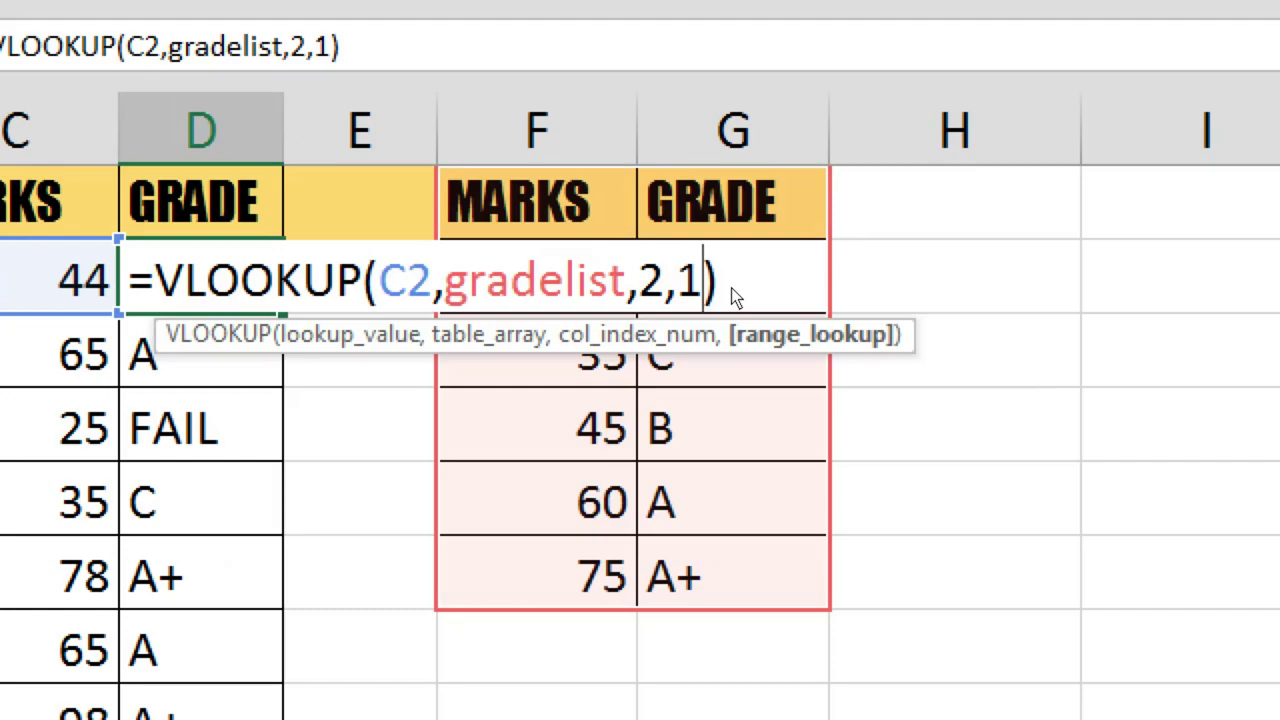
key(Escape)
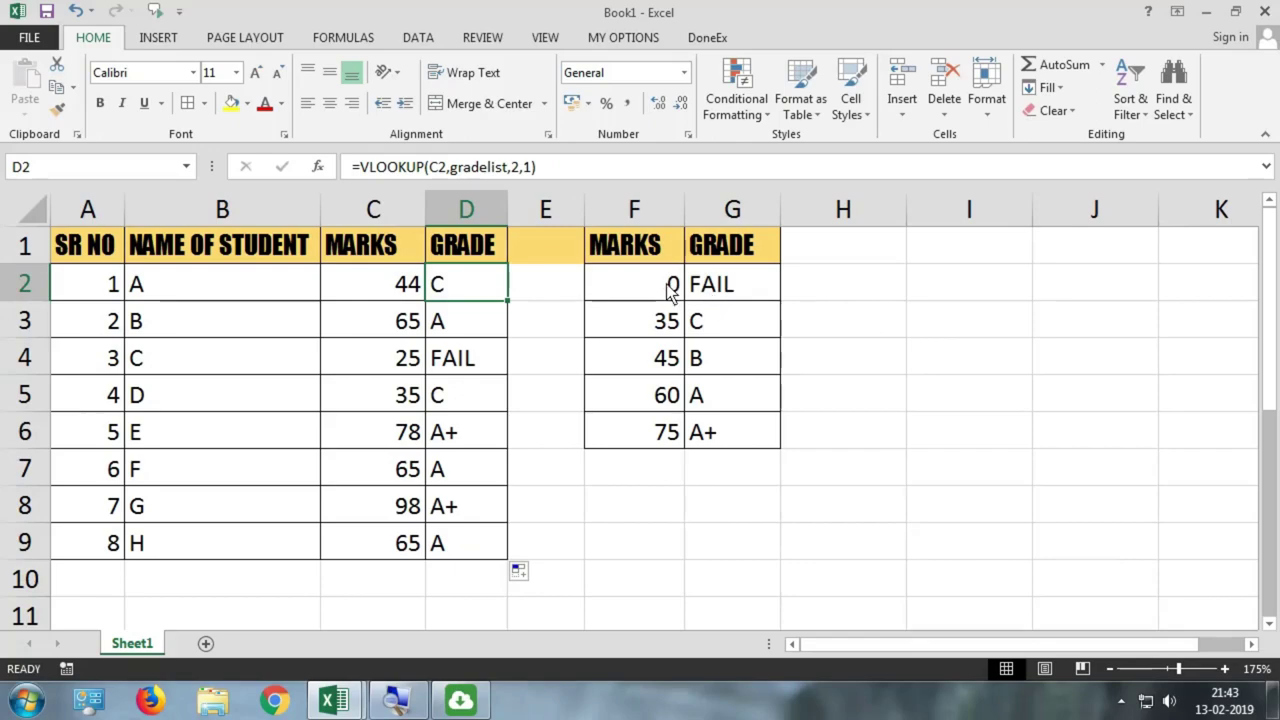
click(658, 288)
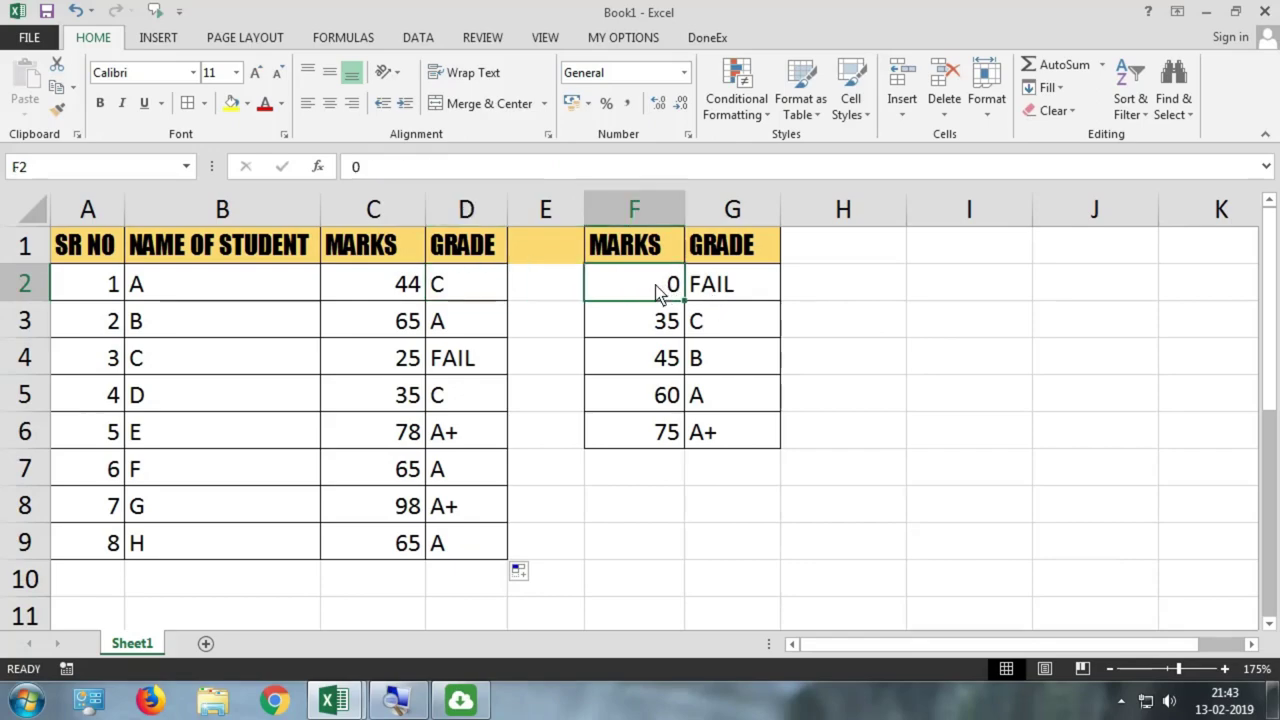
click(416, 287)
click(449, 287)
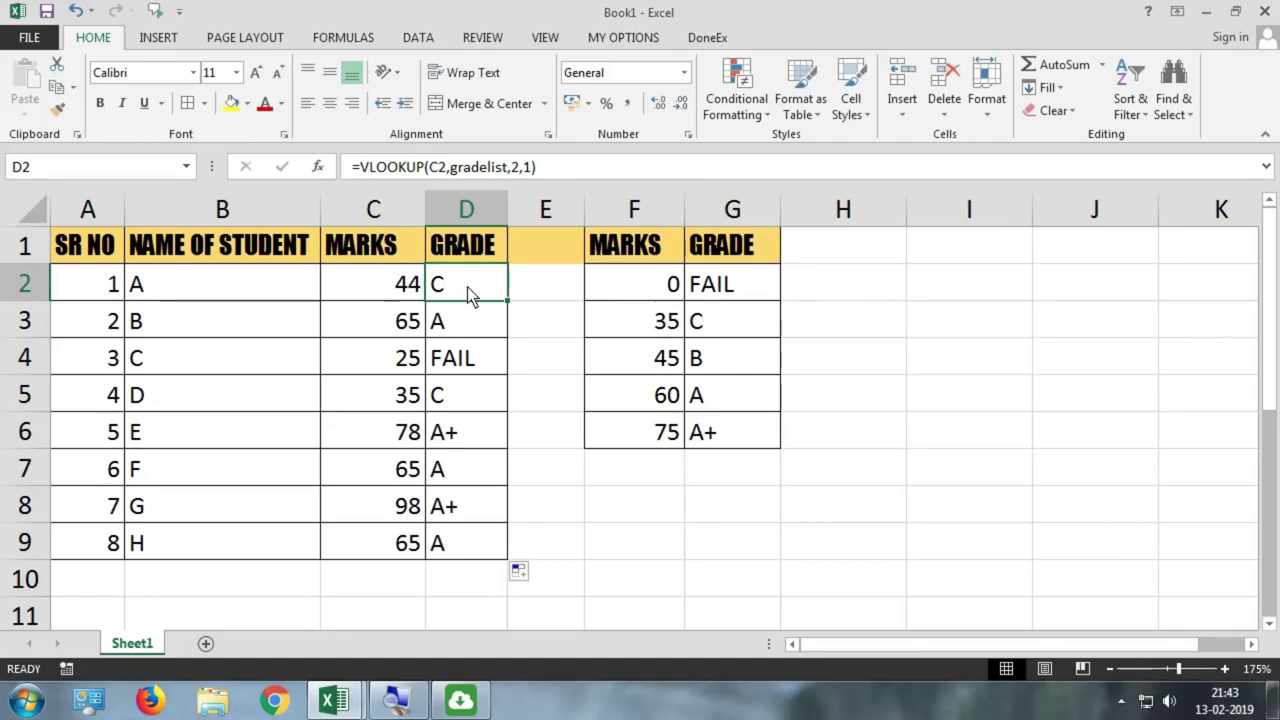
click(637, 302)
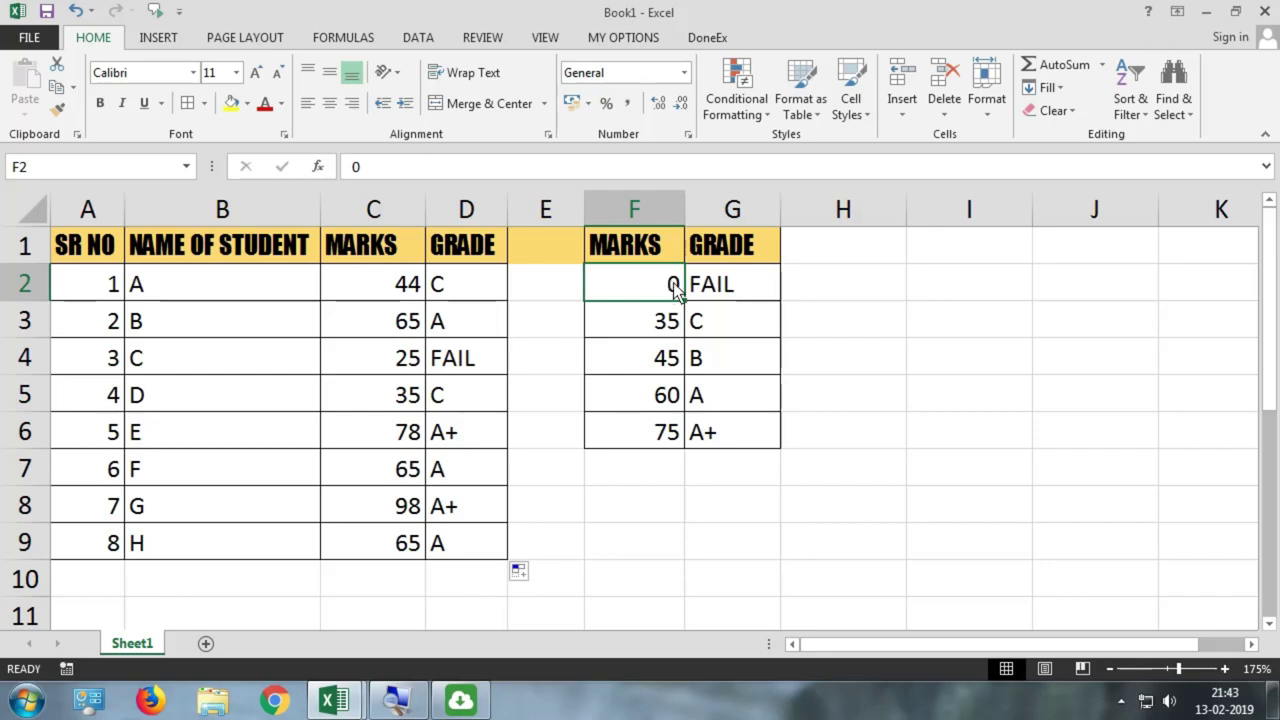
click(668, 318)
drag(668, 295, 661, 364)
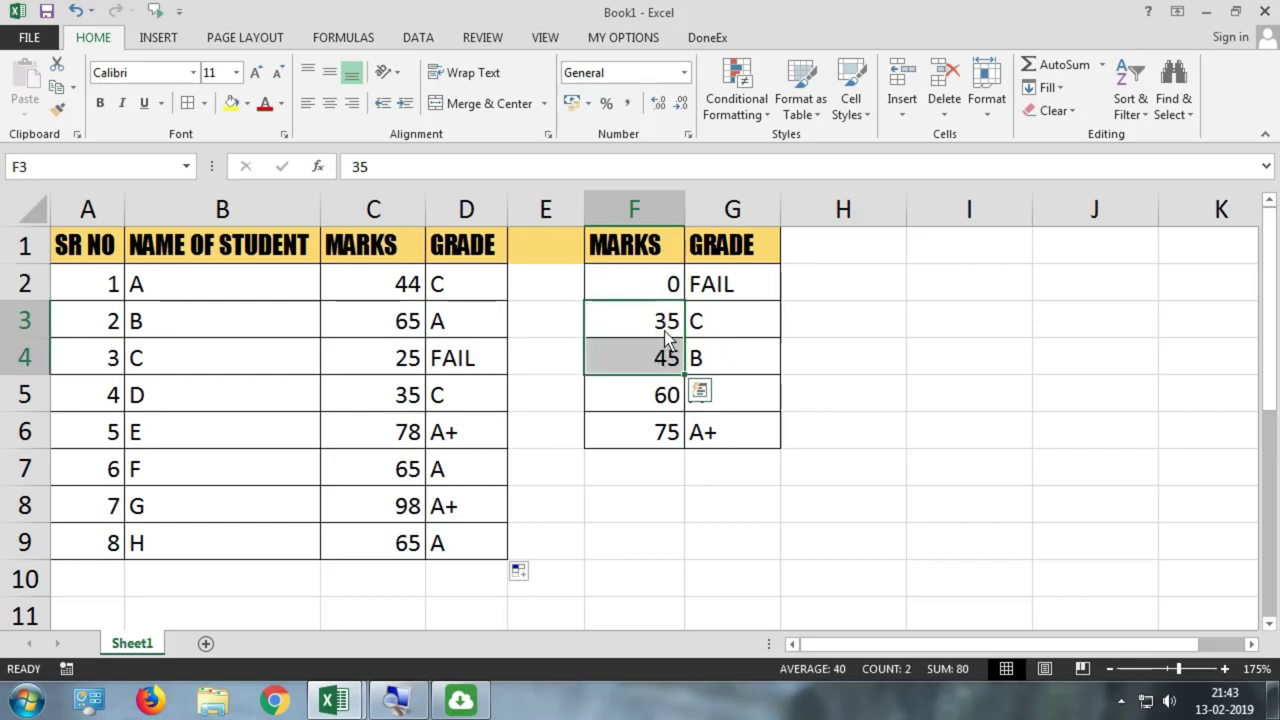
click(709, 330)
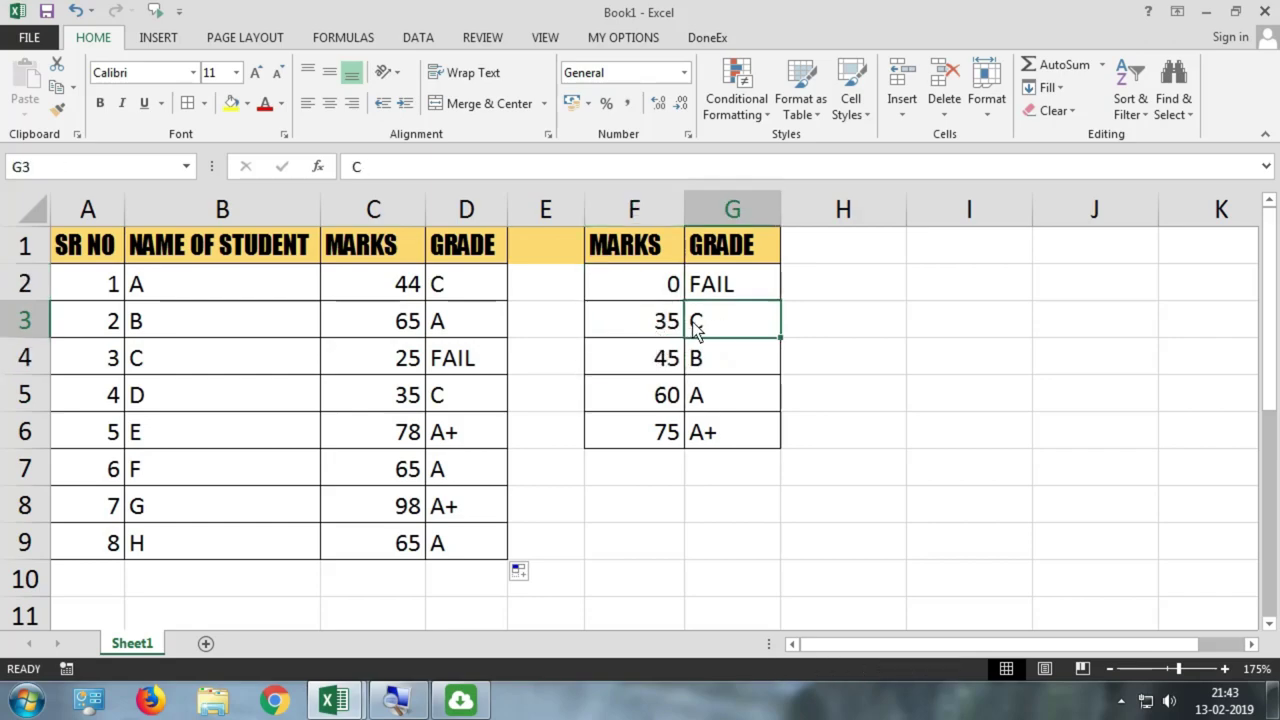
key(Left)
key(Up)
key(ctrl+shift+Down)
mouse_move(660, 320)
mouse_down()
mouse_move(660, 430)
mouse_move(662, 322)
mouse_up()
click(727, 322)
click(477, 292)
click(474, 330)
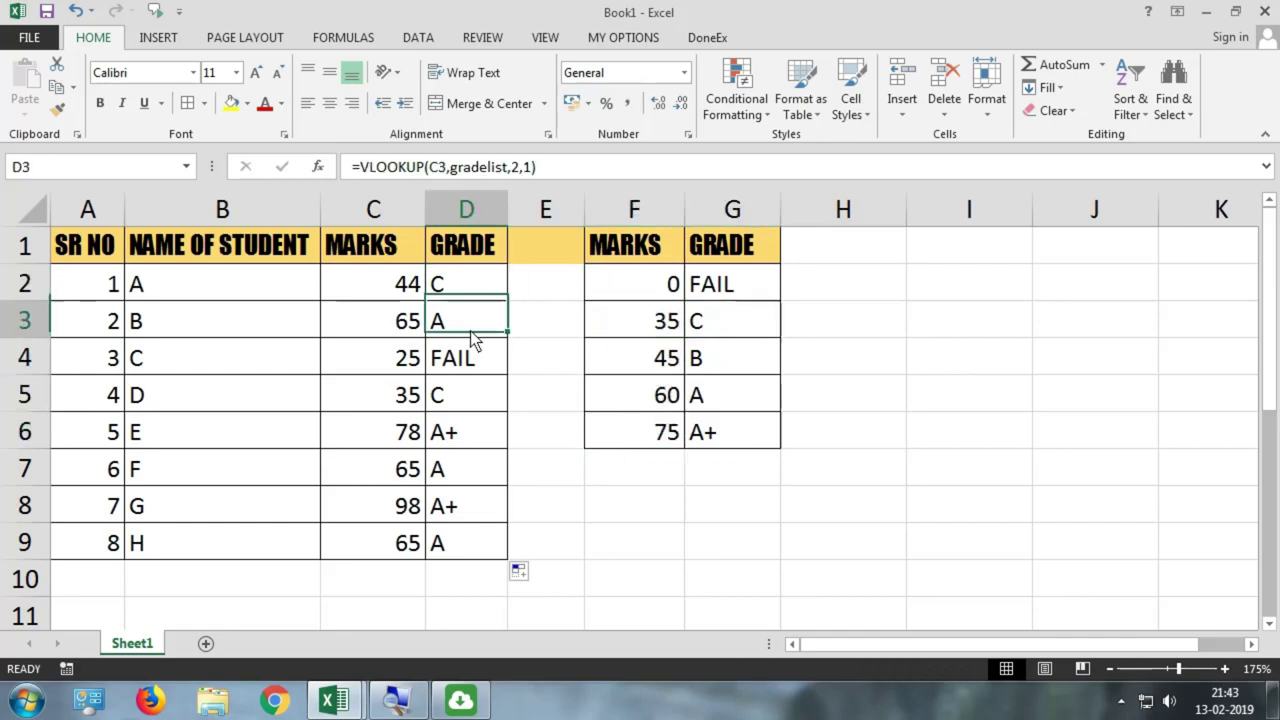
click(703, 400)
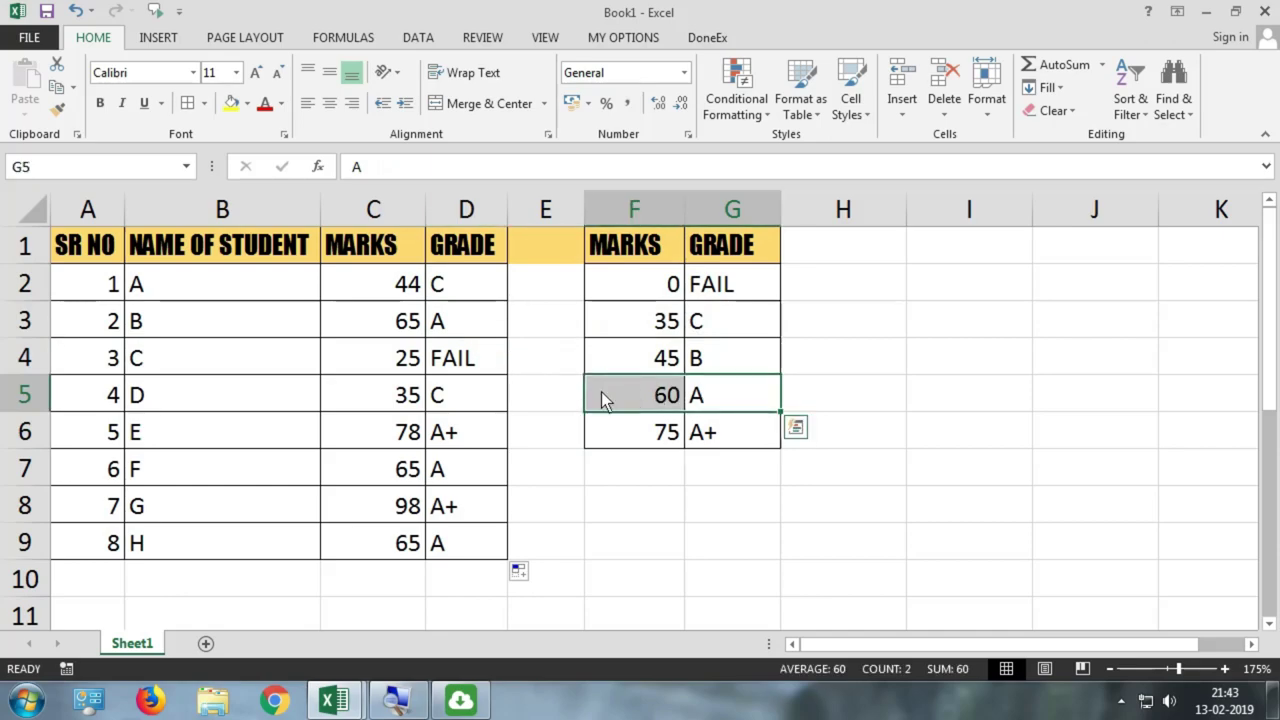
click(601, 392)
click(680, 447)
click(705, 405)
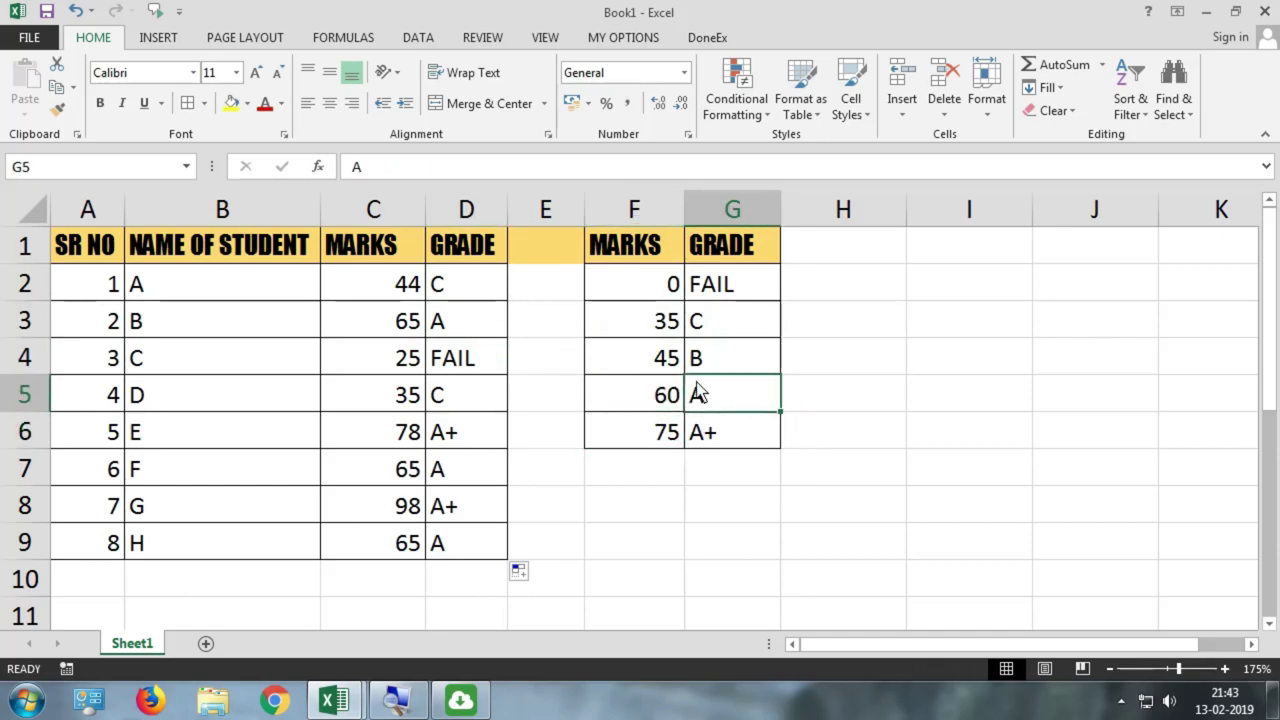
click(483, 325)
click(471, 362)
click(470, 402)
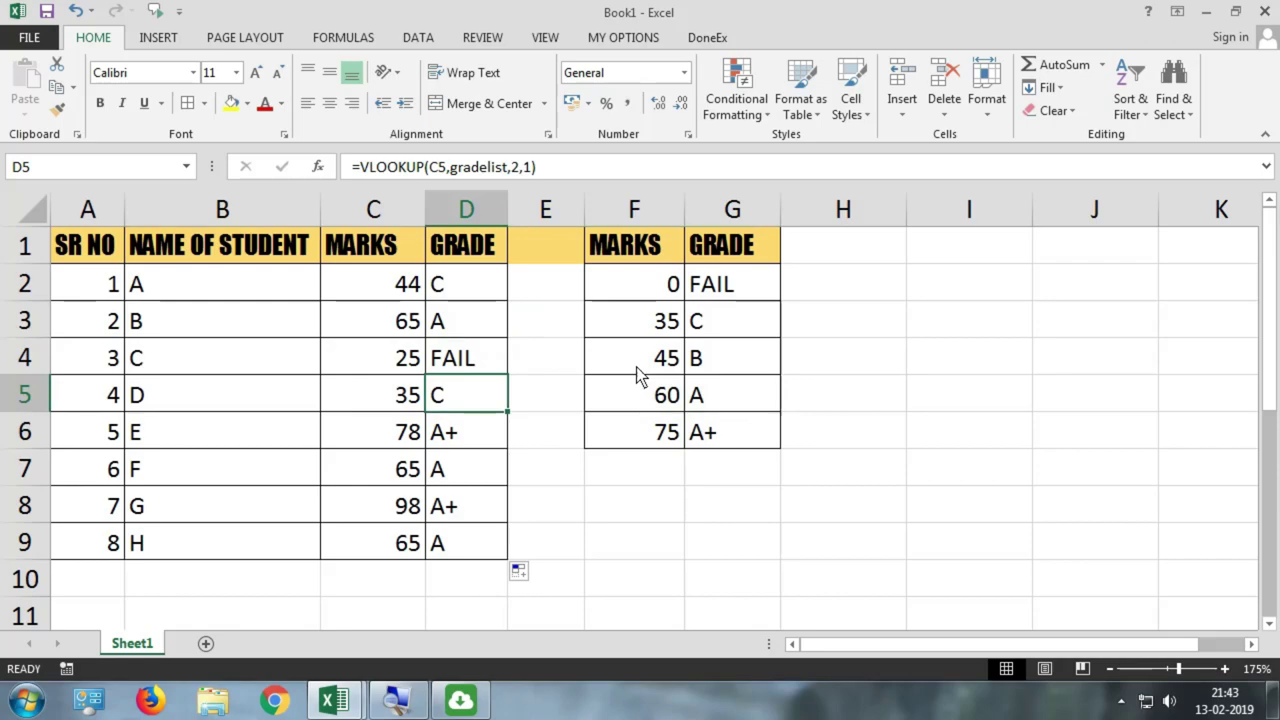
double_click(500, 290)
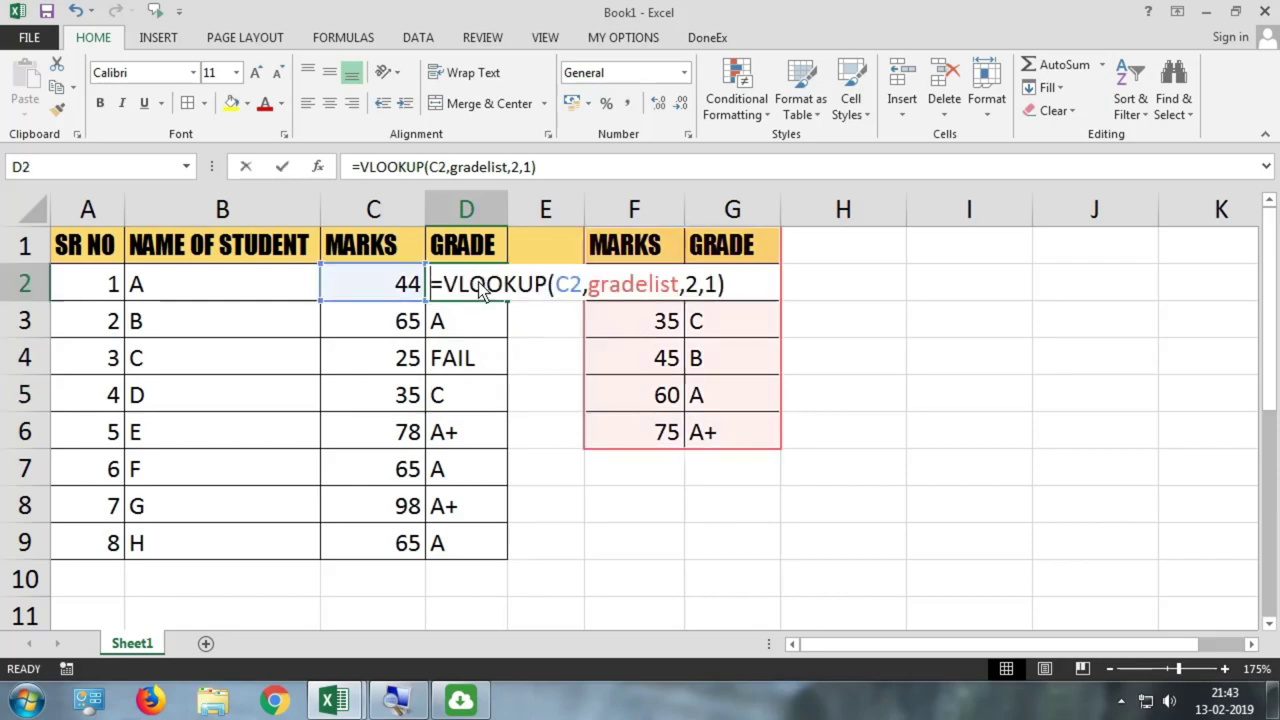
double_click(710, 287)
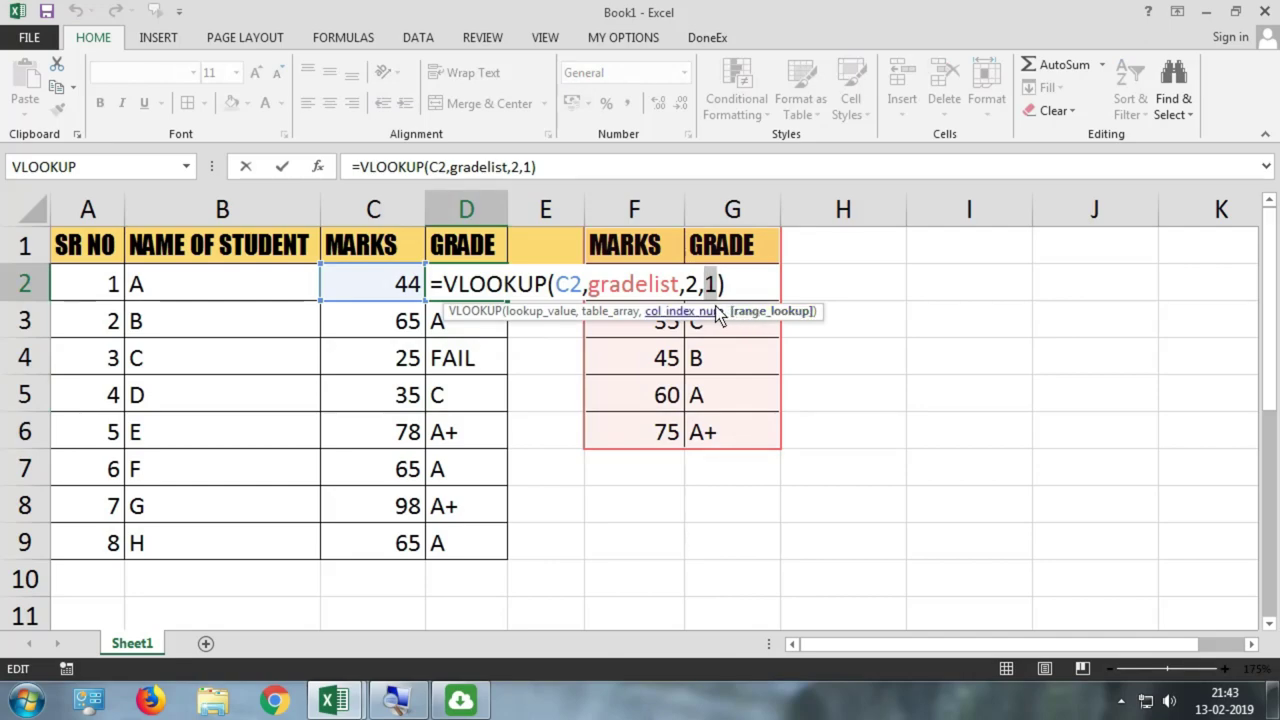
key(ctrl+Return)
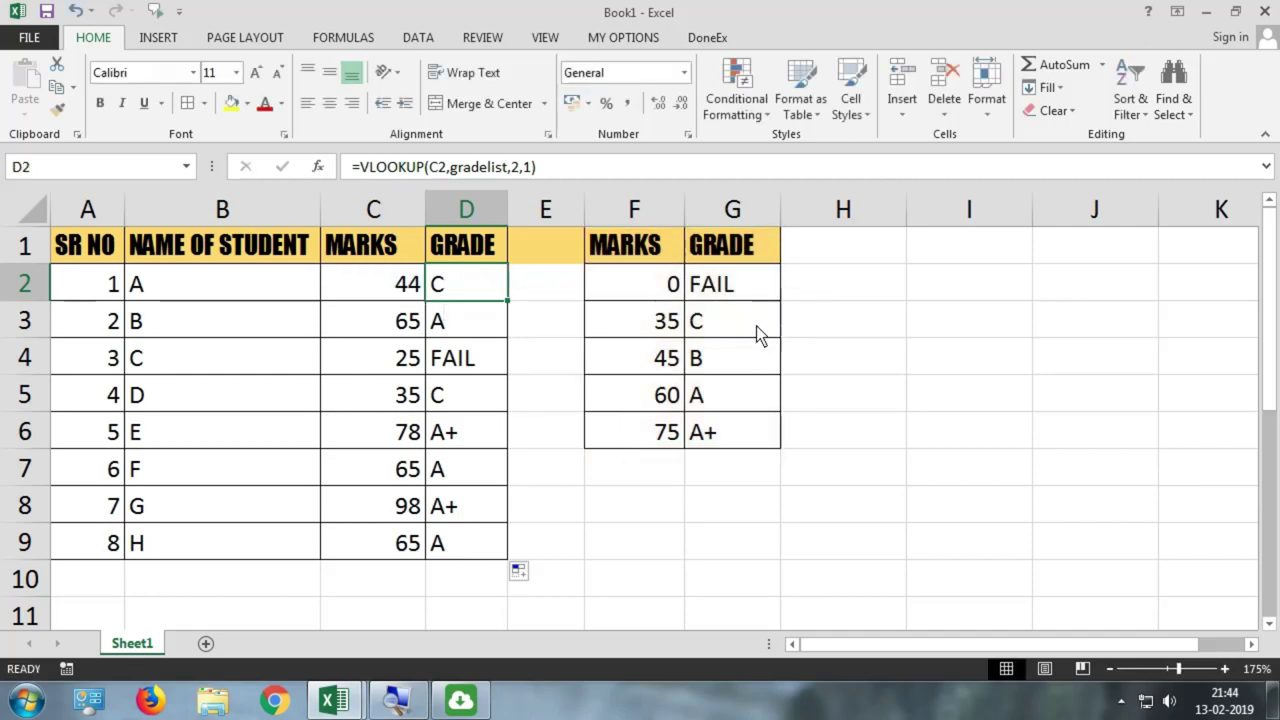
In the vlookup practice workbook, copy the first account number into Account No cell I1.
mouse_move(334, 700)
click(279, 630)
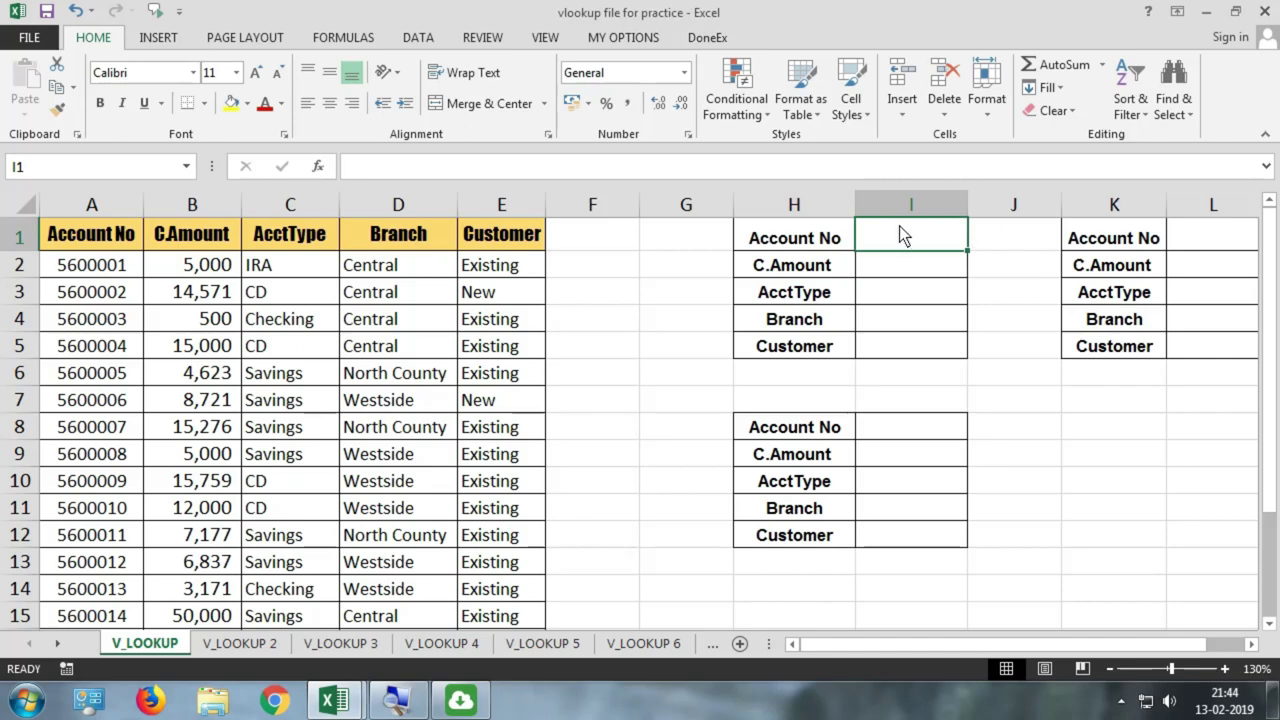
click(122, 275)
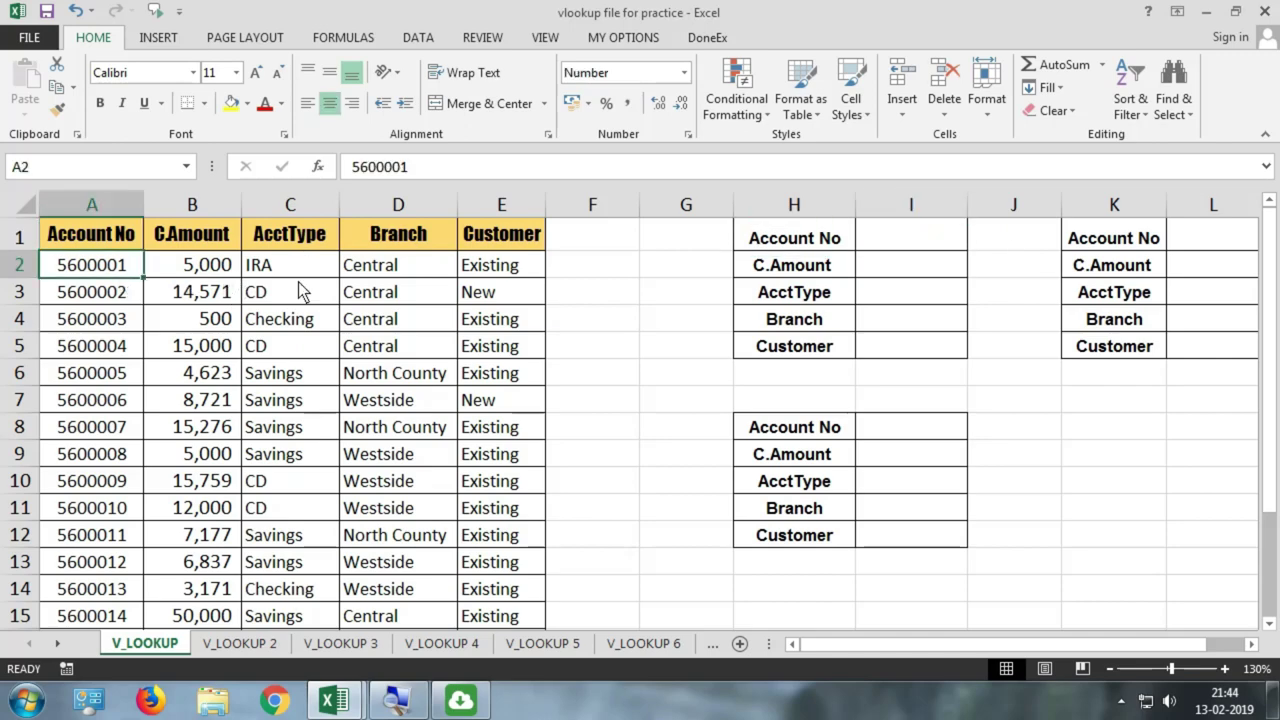
key(ctrl+c)
click(885, 244)
key(ctrl+v)
Enter =VLOOKUP(I1,A:E,2,0) in C.Amount cell I2 as an exact-match amount lookup.
click(898, 265)
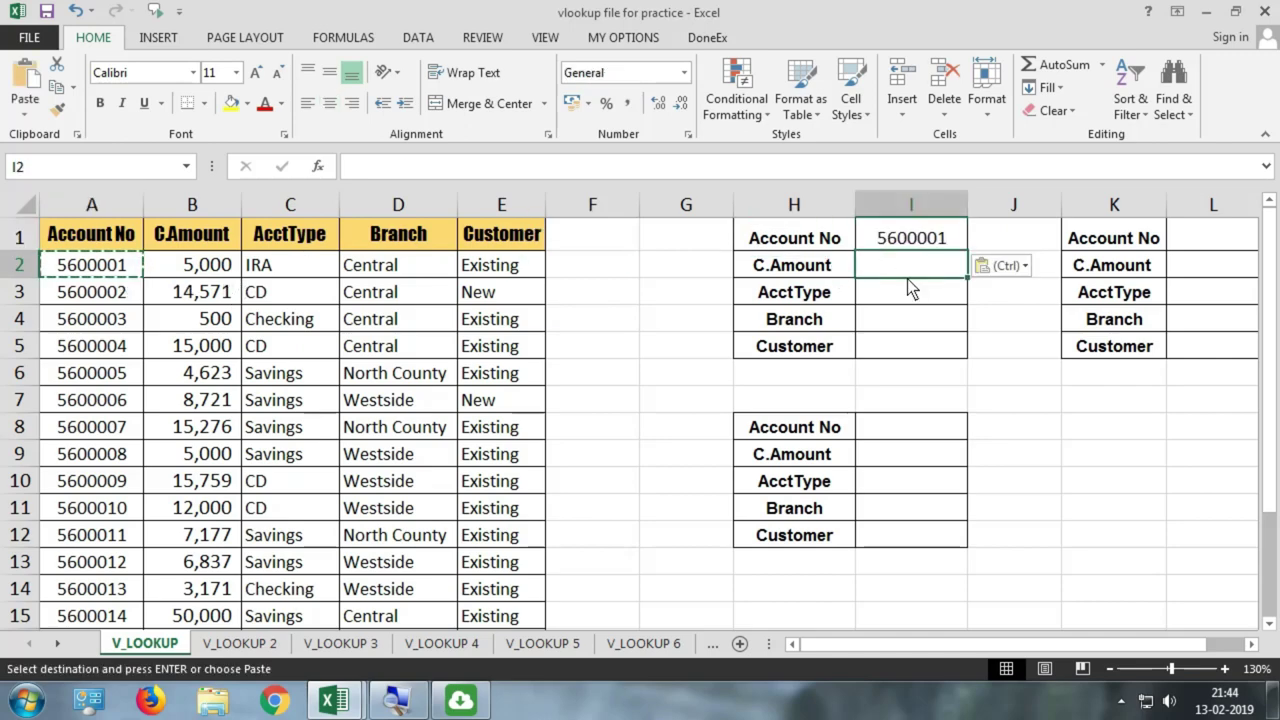
text(=vlo)
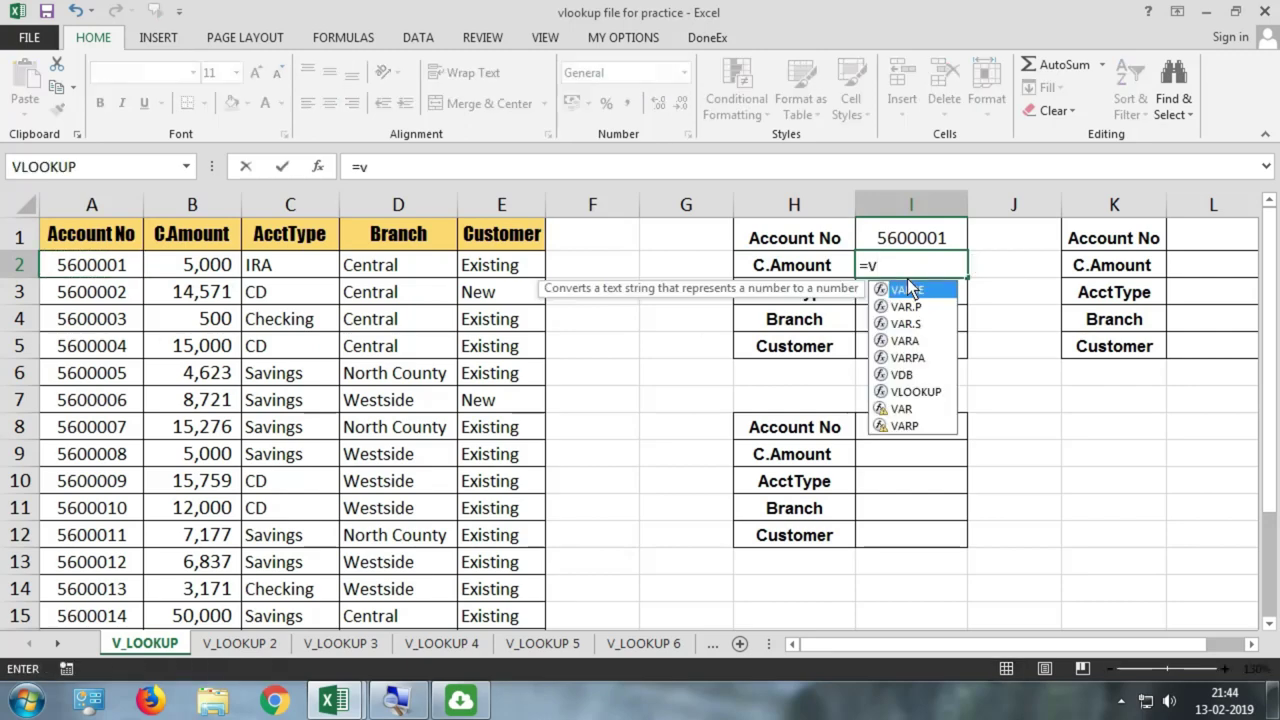
double_click(908, 288)
click(926, 246)
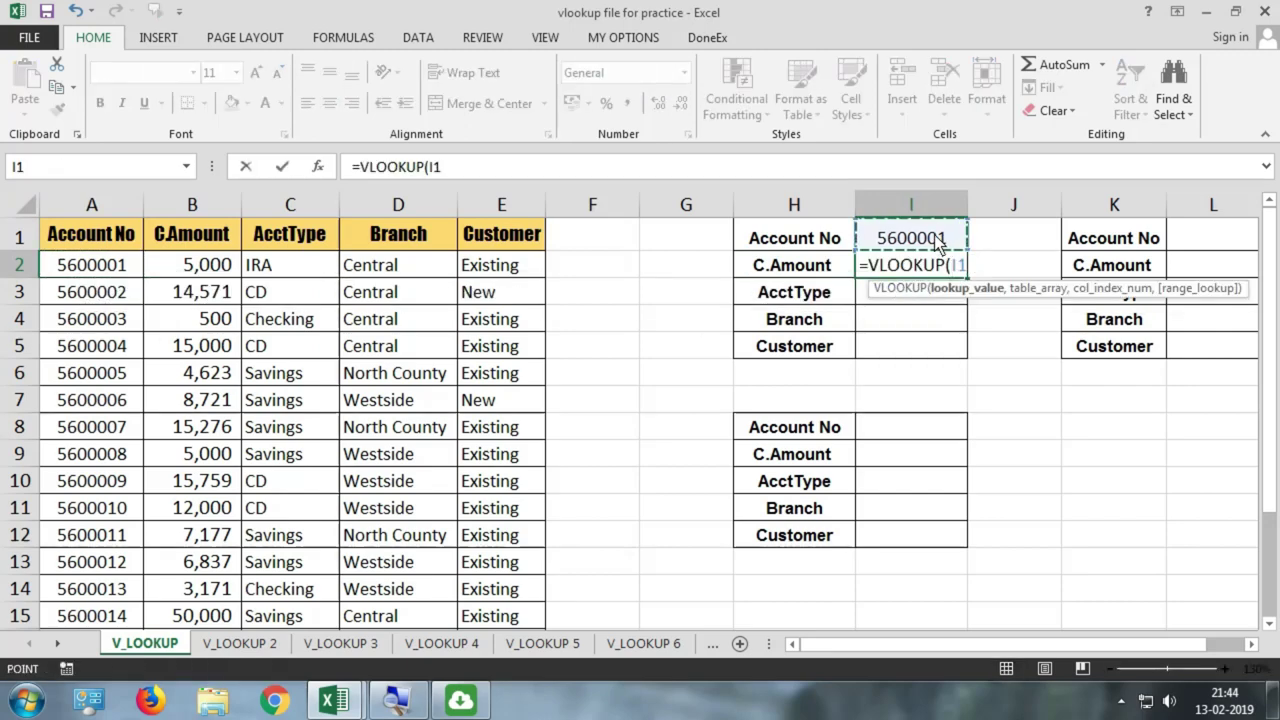
text(,)
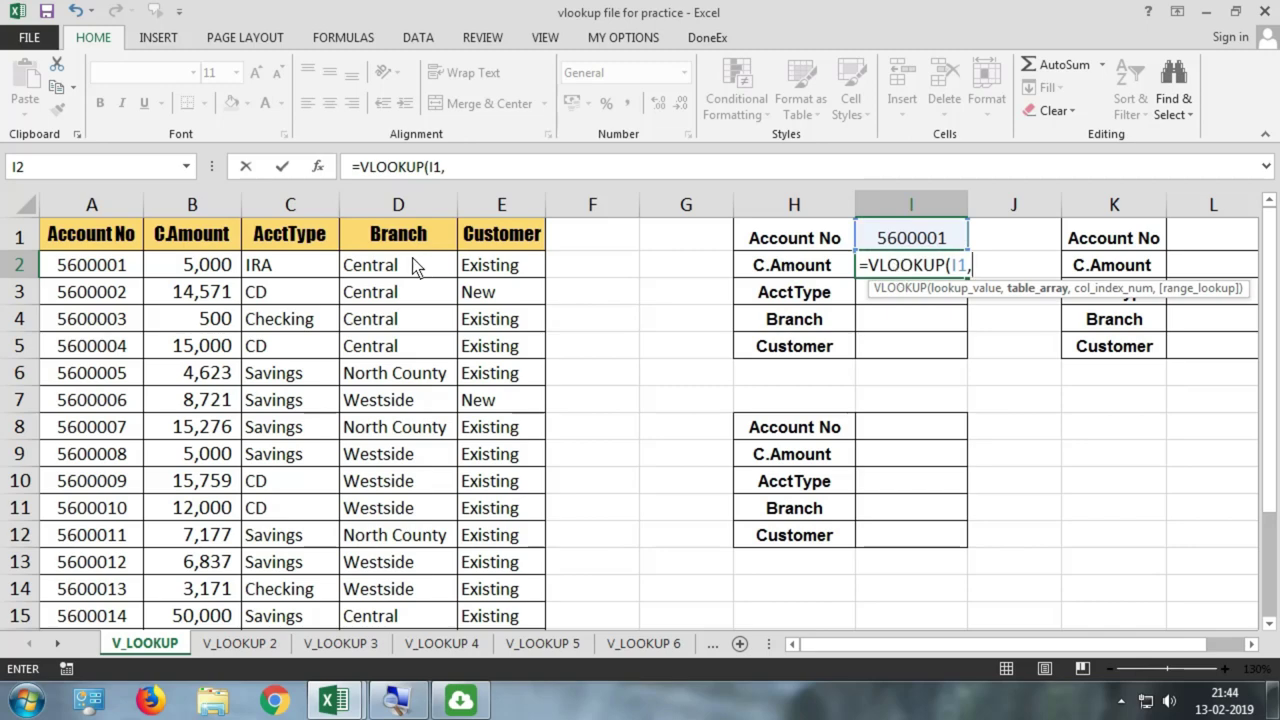
drag(92, 204, 478, 243)
text(,)
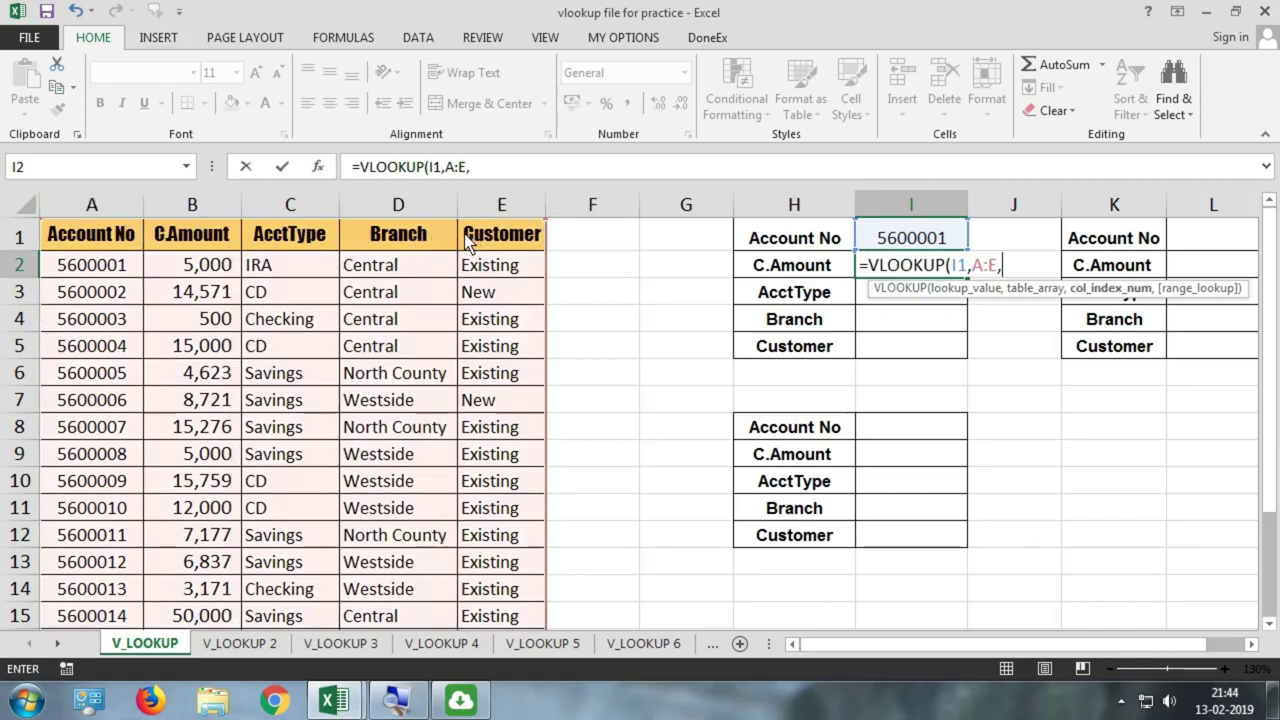
text(2,0)
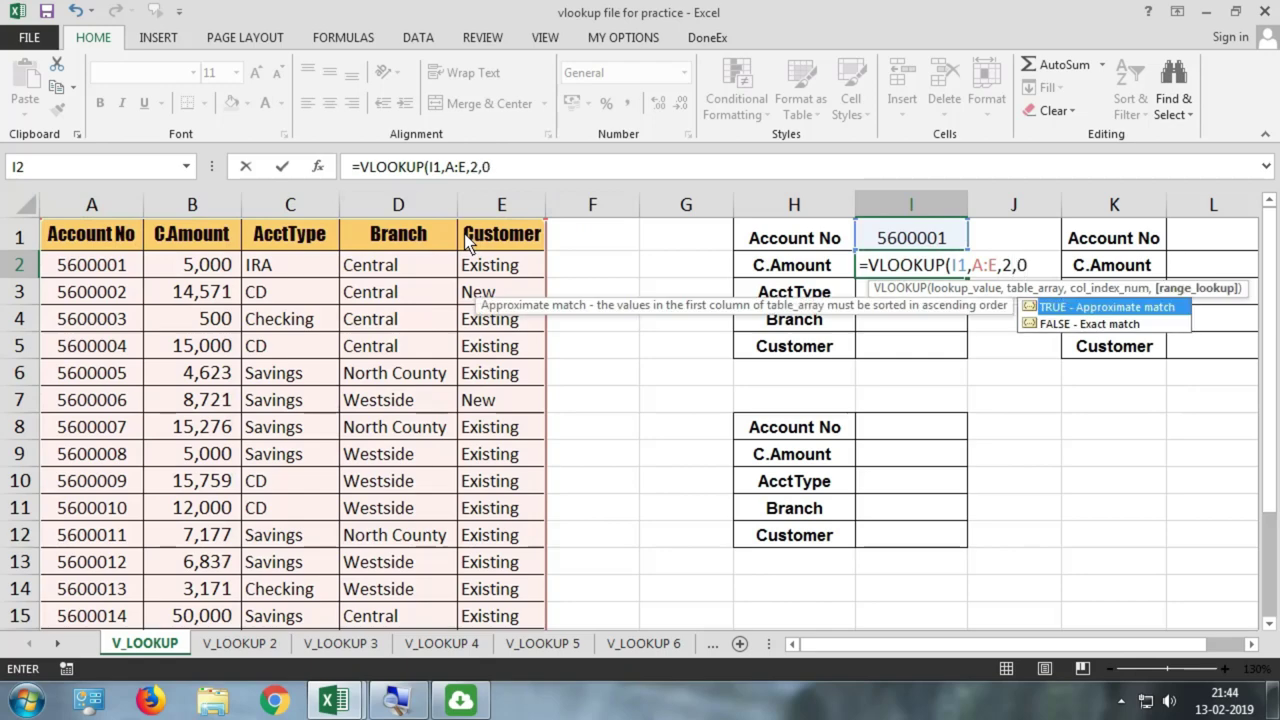
text())
key(Return)
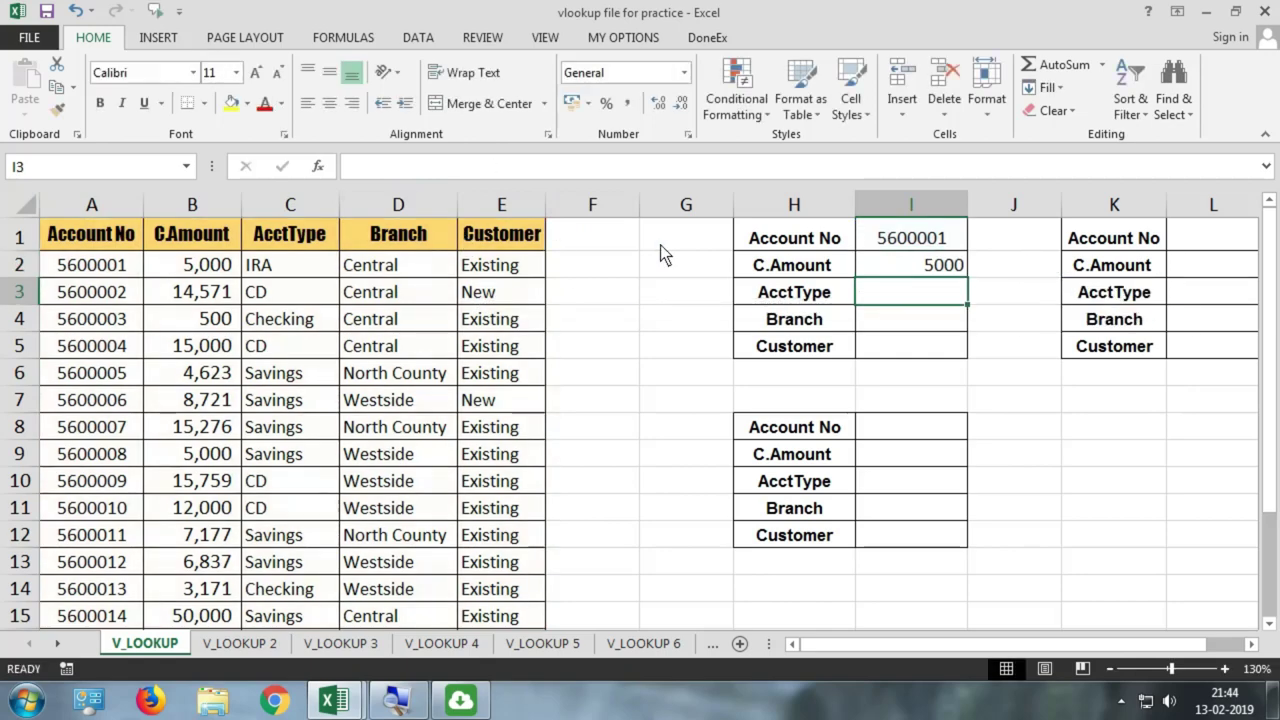
Change I2's final argument from 0 to 1, giving =VLOOKUP(I1,A:E,2,1).
click(878, 270)
double_click(904, 262)
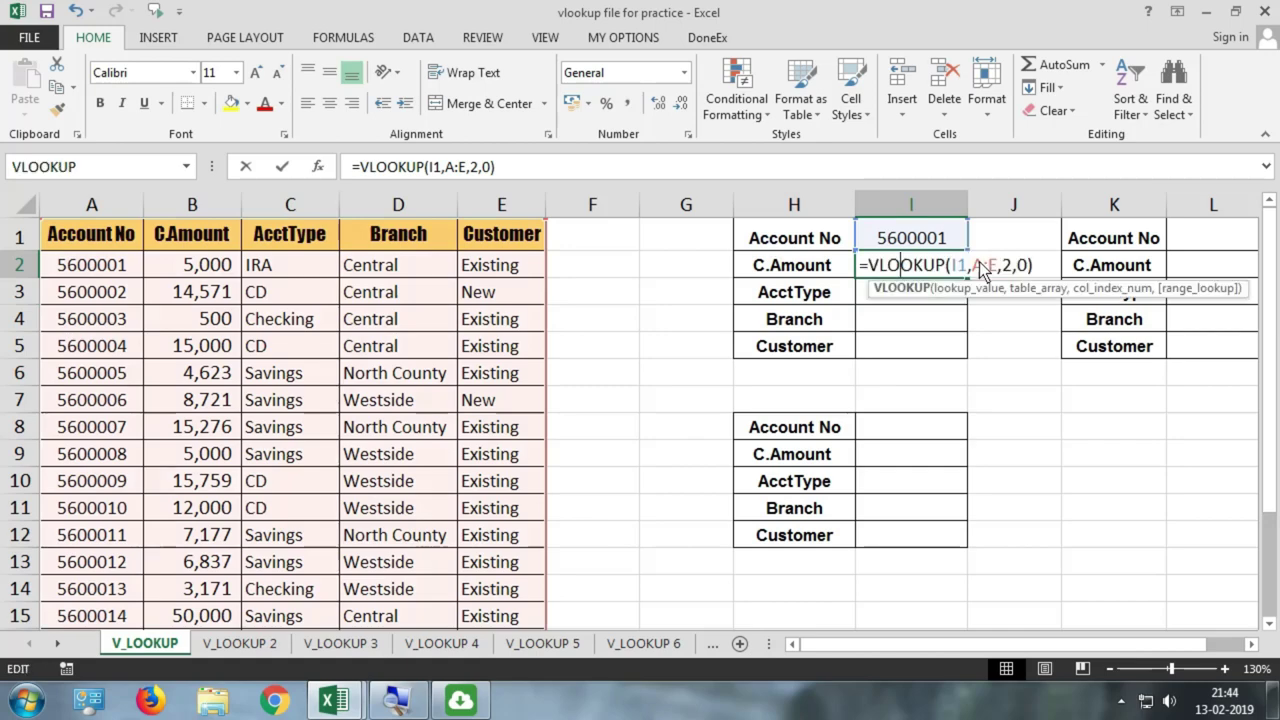
click(1026, 265)
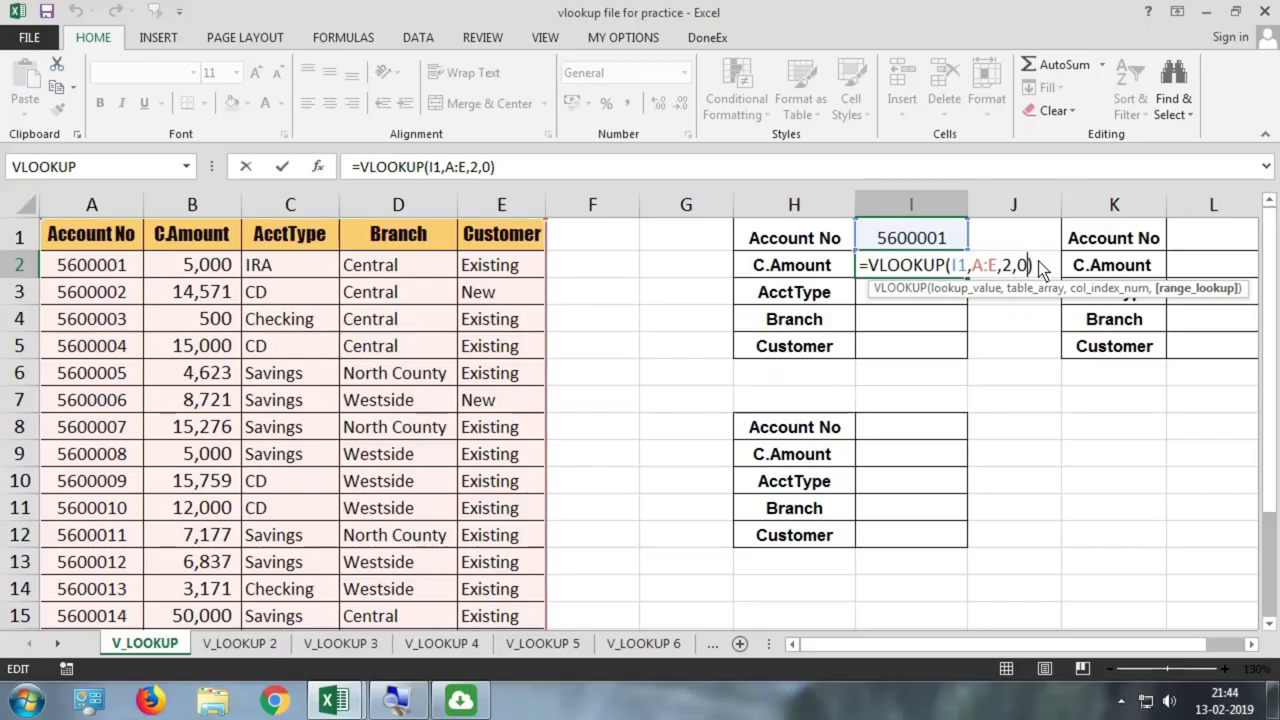
key(BackSpace)
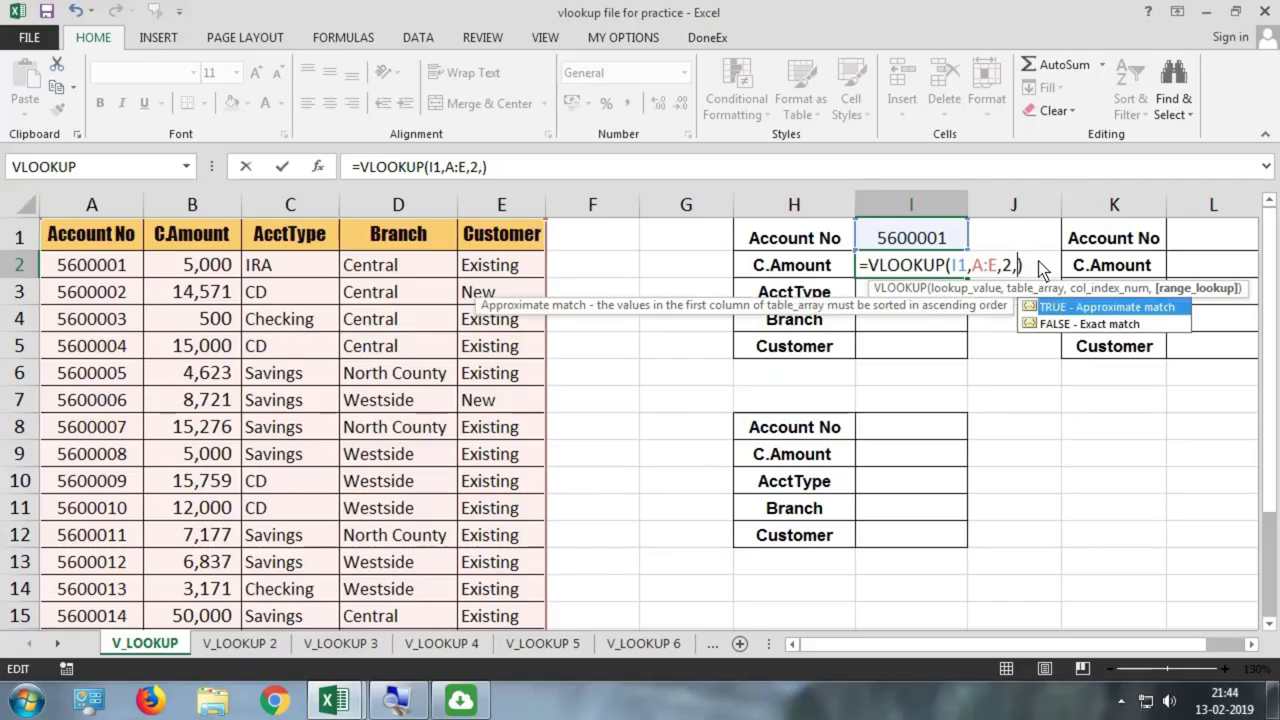
text(1)
key(Return)
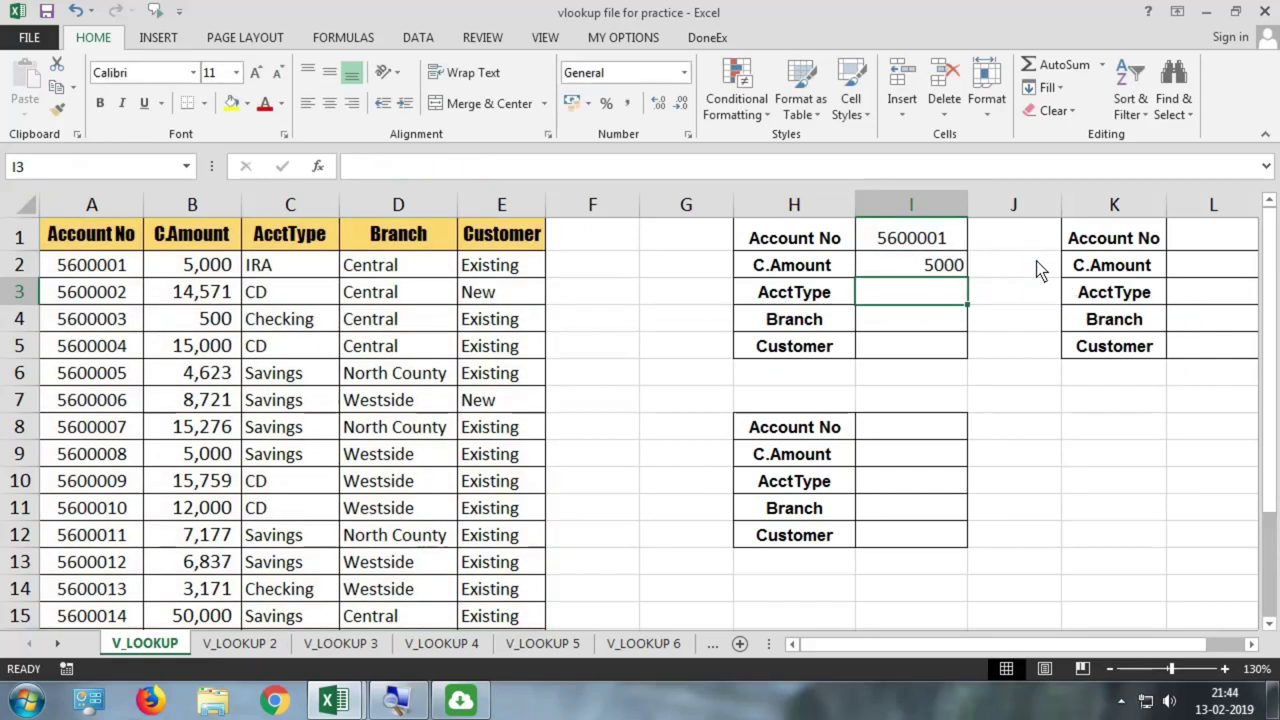
click(961, 272)
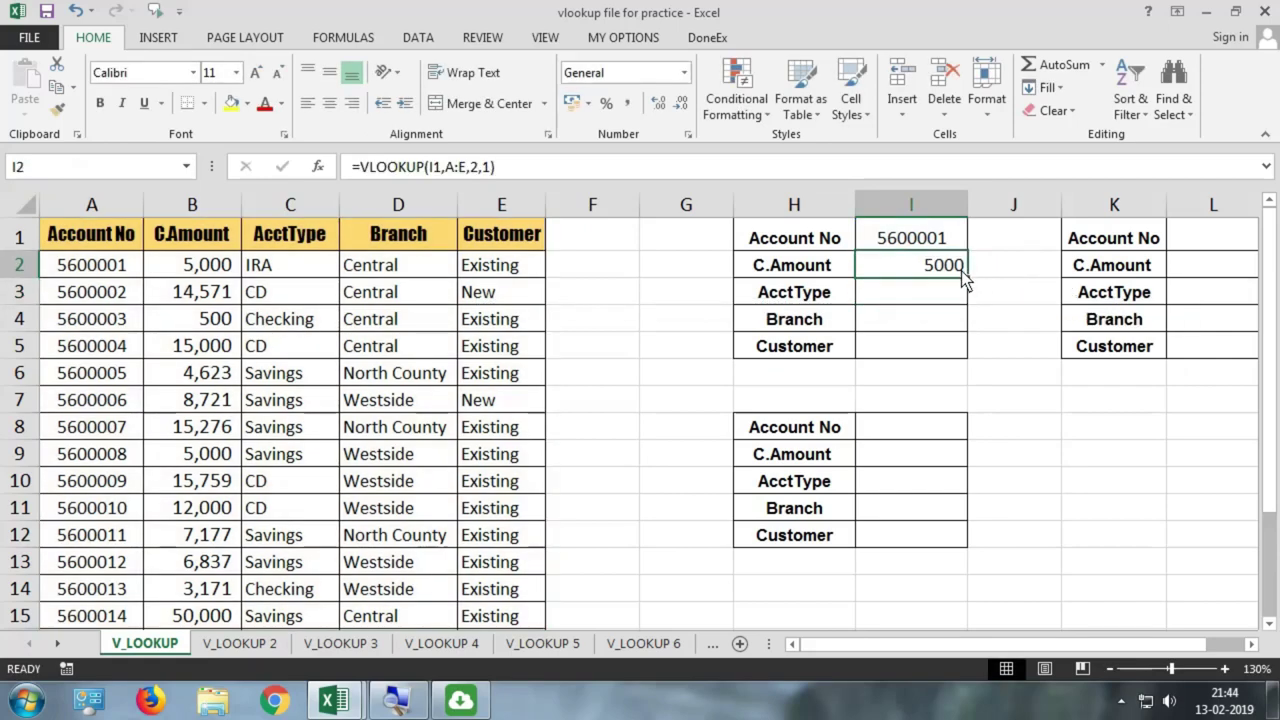
Check the last account in the list and set I1 to 5600017.
scroll(146, 443, down, 2)
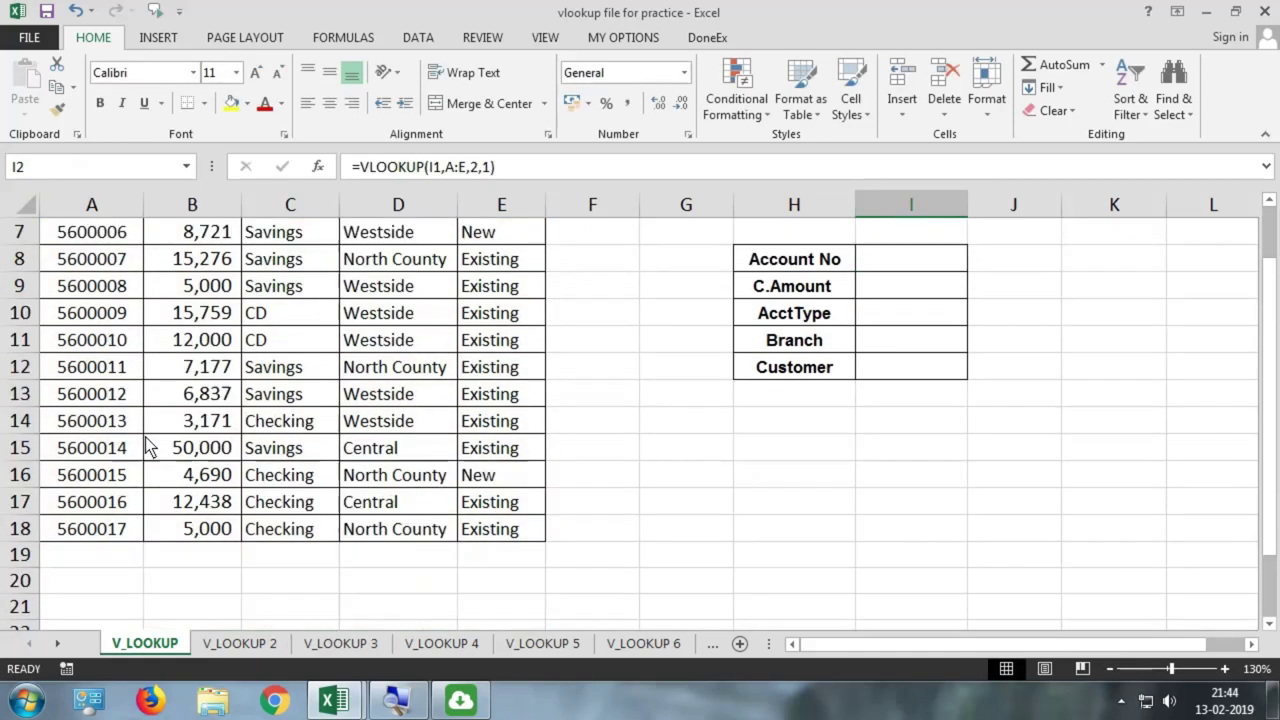
click(110, 555)
click(113, 540)
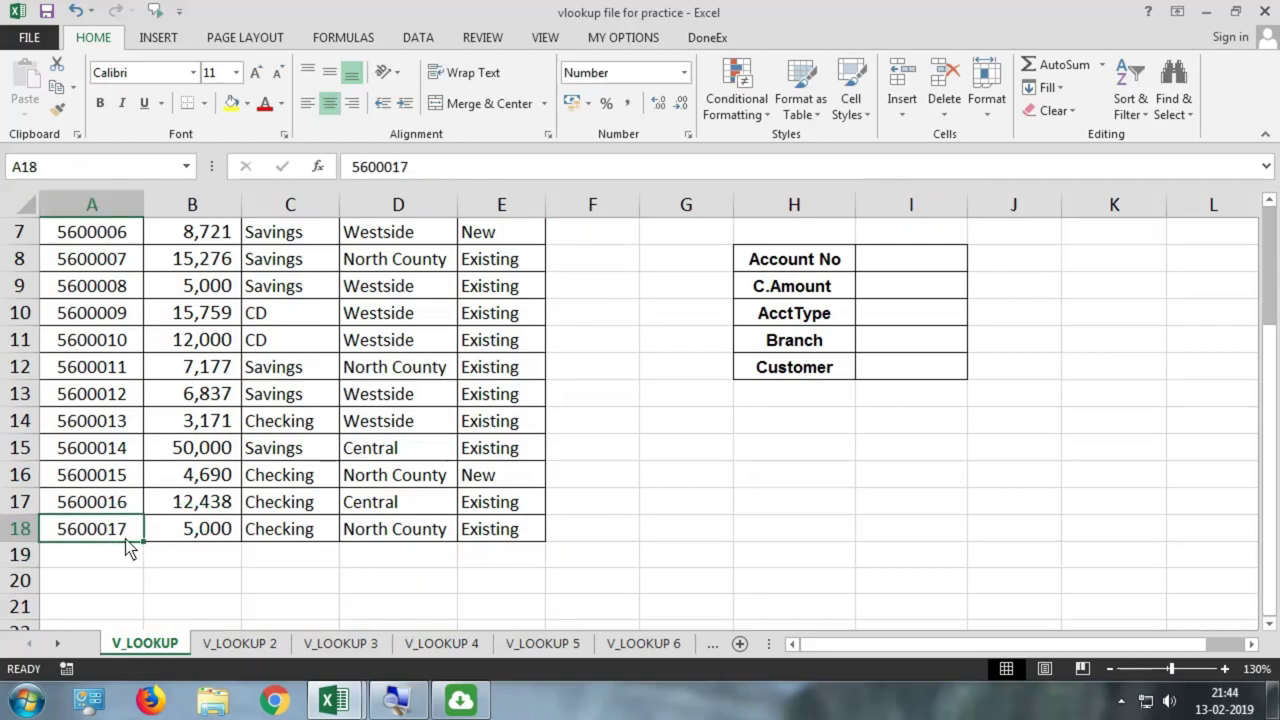
scroll(806, 463, up, 2)
click(955, 240)
double_click(950, 240)
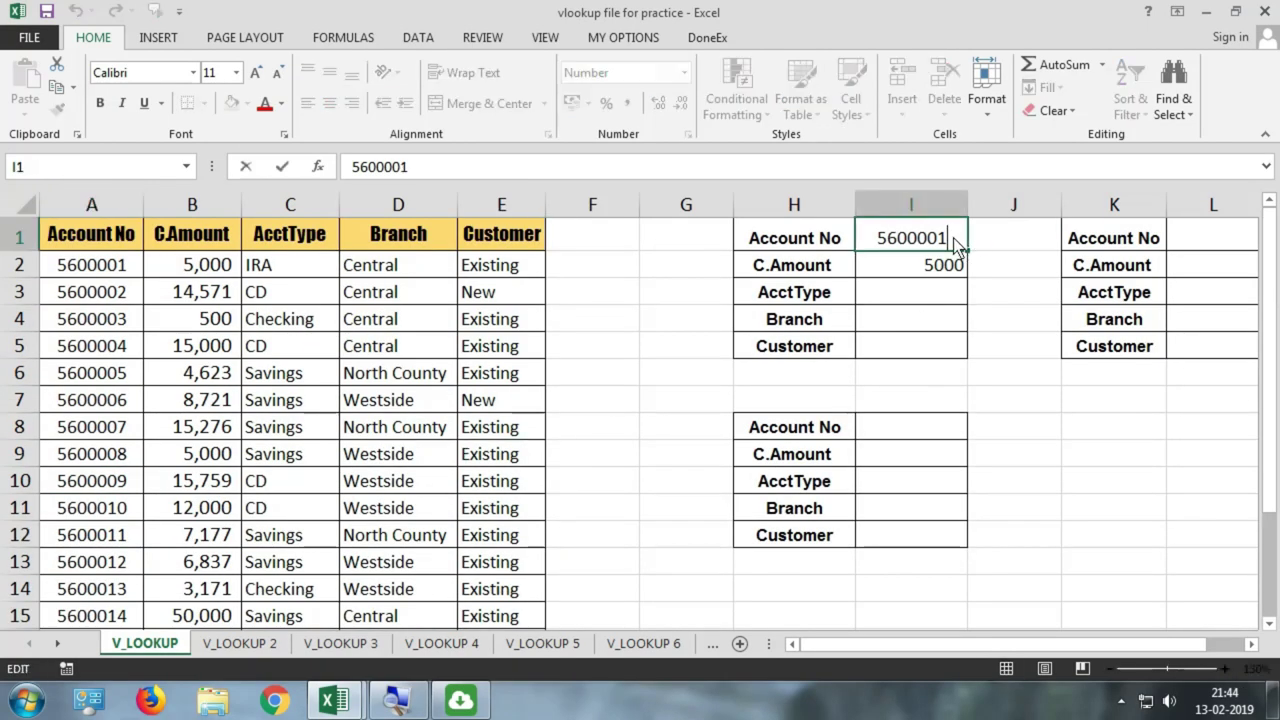
key(BackSpace)
key(BackSpace)
text(17)
key(Return)
Confirm the last account's amount is 5000, then change I1 to the missing account 5600018.
scroll(868, 332, down, 3)
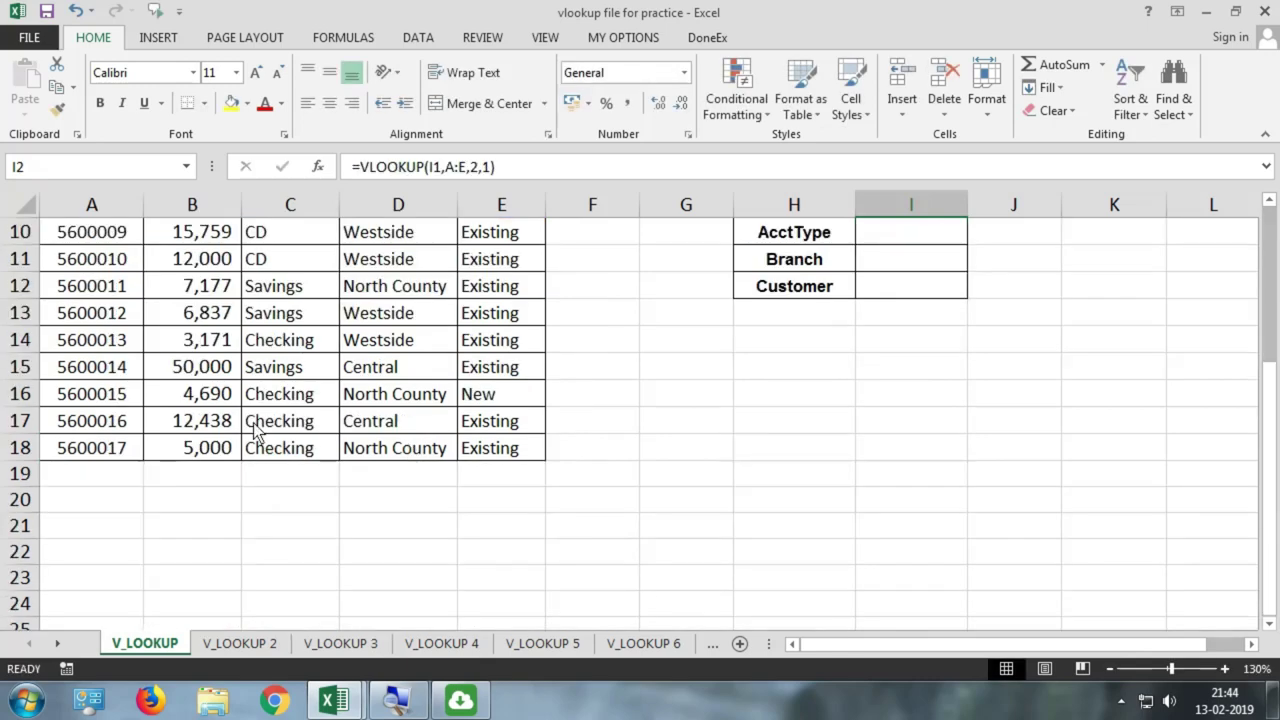
click(186, 453)
scroll(838, 283, up, 3)
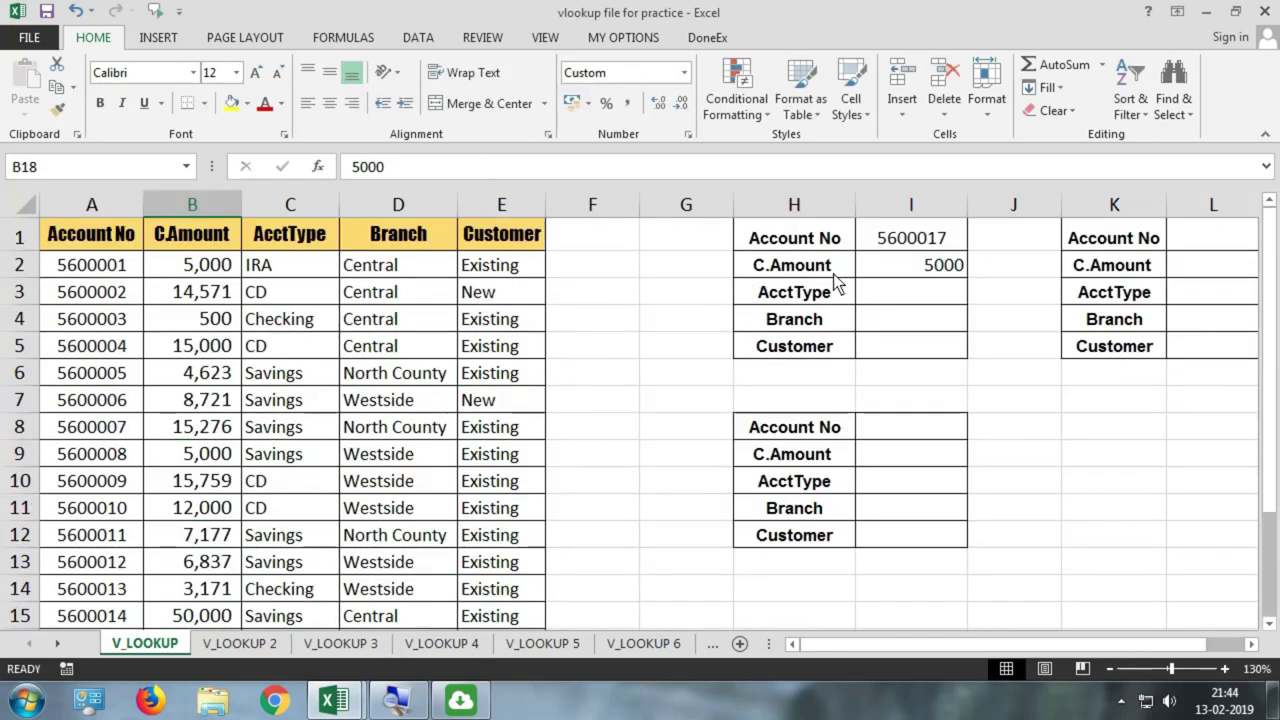
double_click(952, 238)
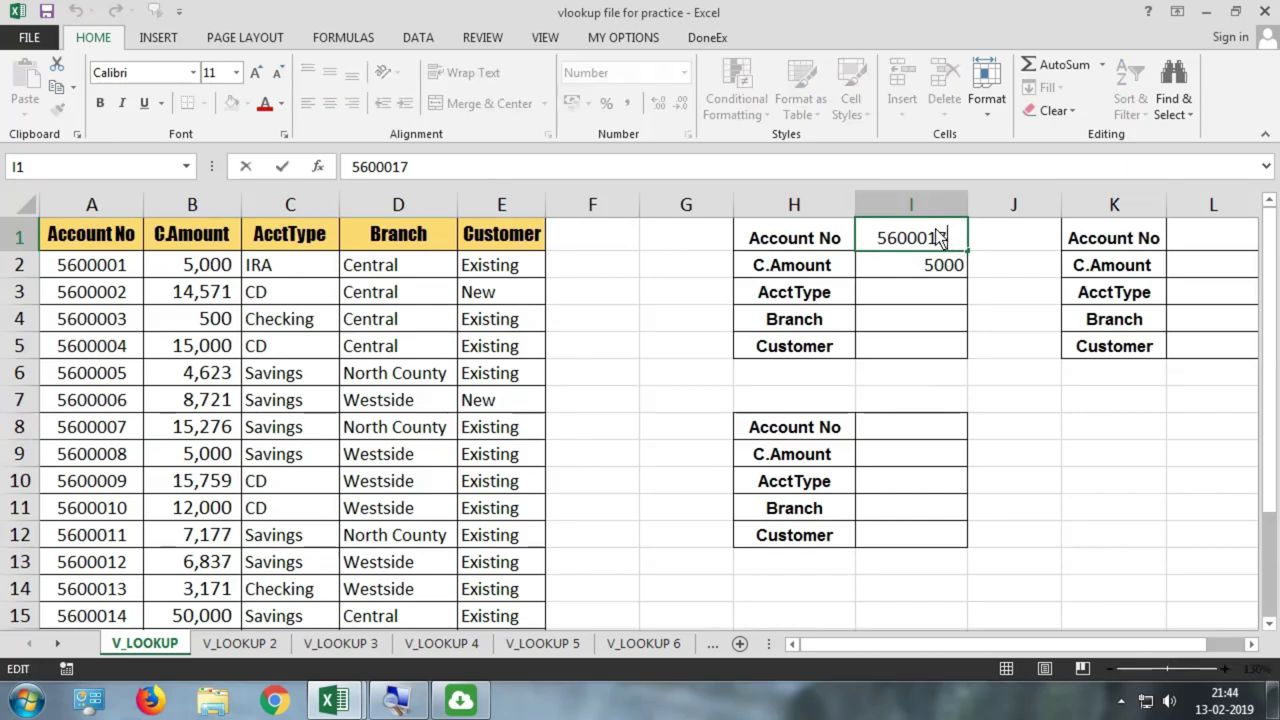
key(BackSpace)
text(8)
key(Return)
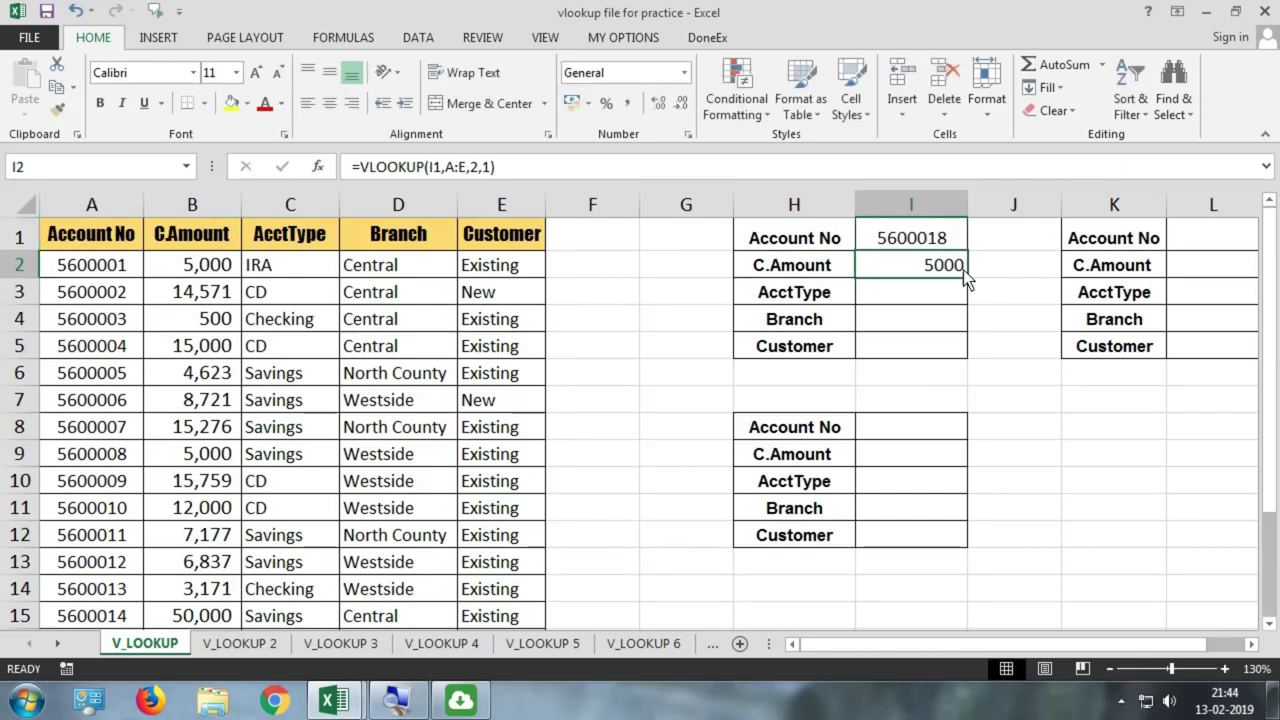
Switch I2's match type to 0, showing #N/A, then revert it to approximate match.
double_click(957, 272)
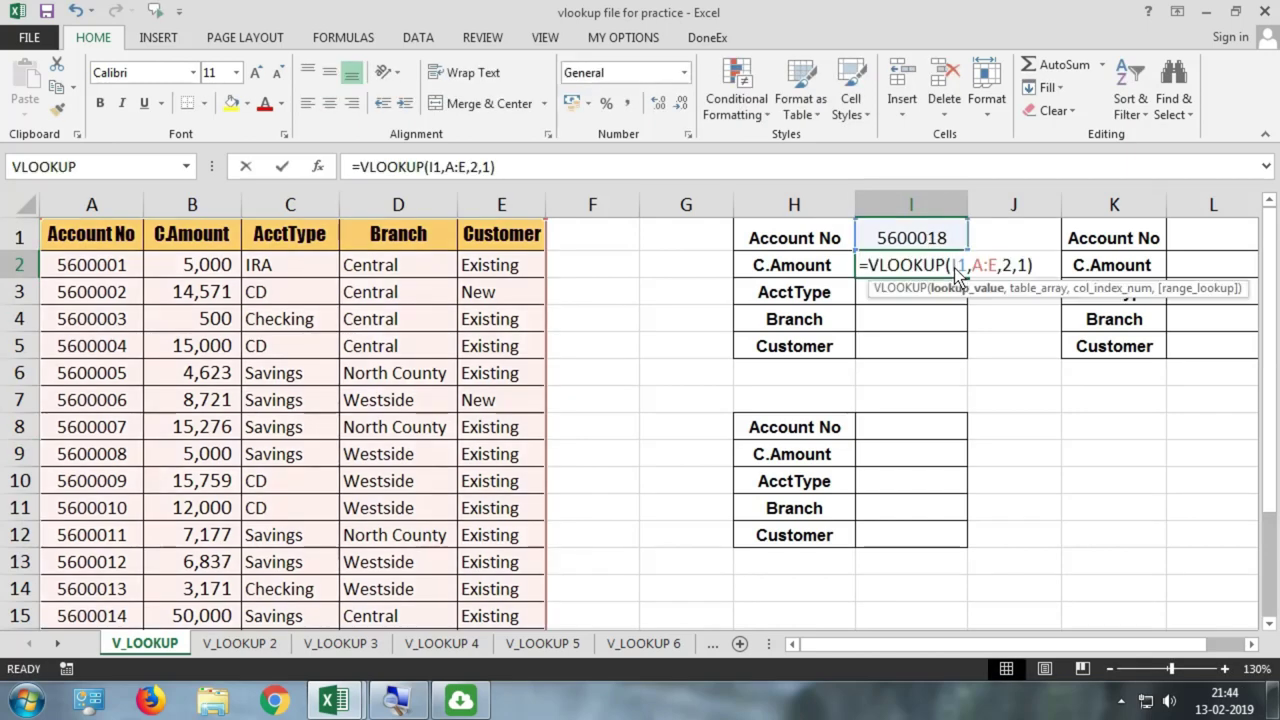
click(1037, 268)
key(BackSpace)
text(0)
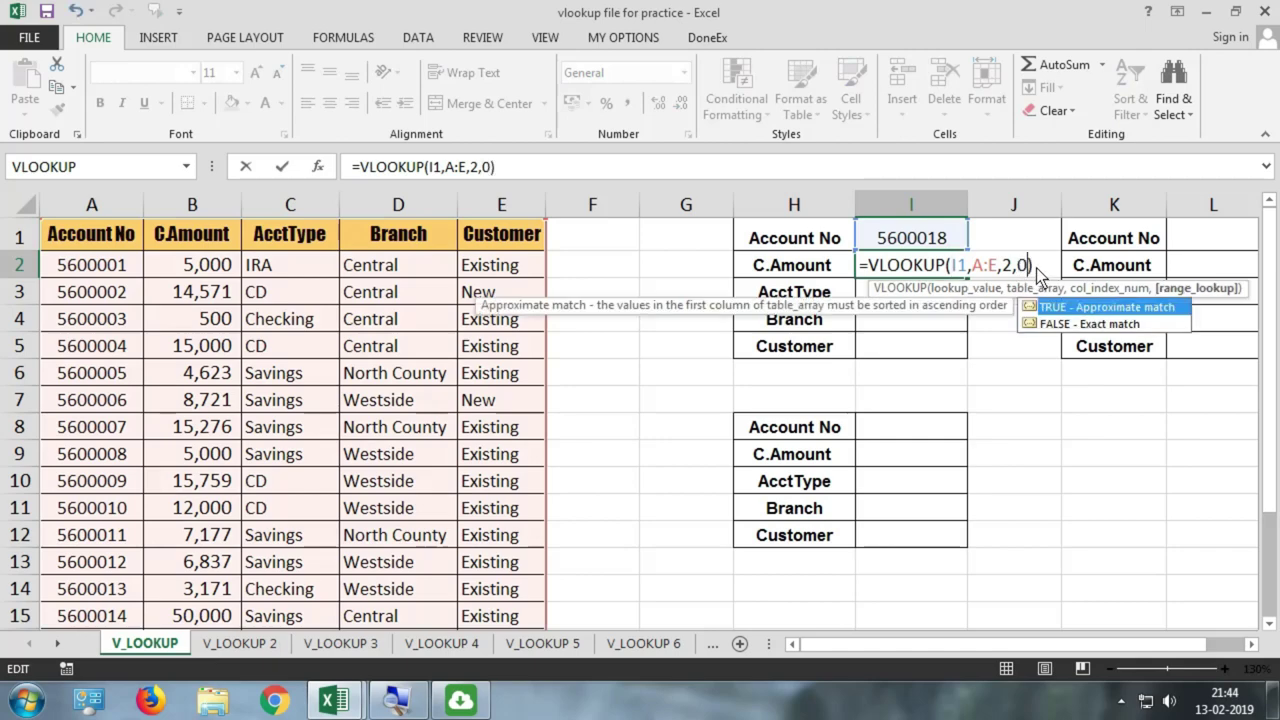
key(Return)
double_click(947, 272)
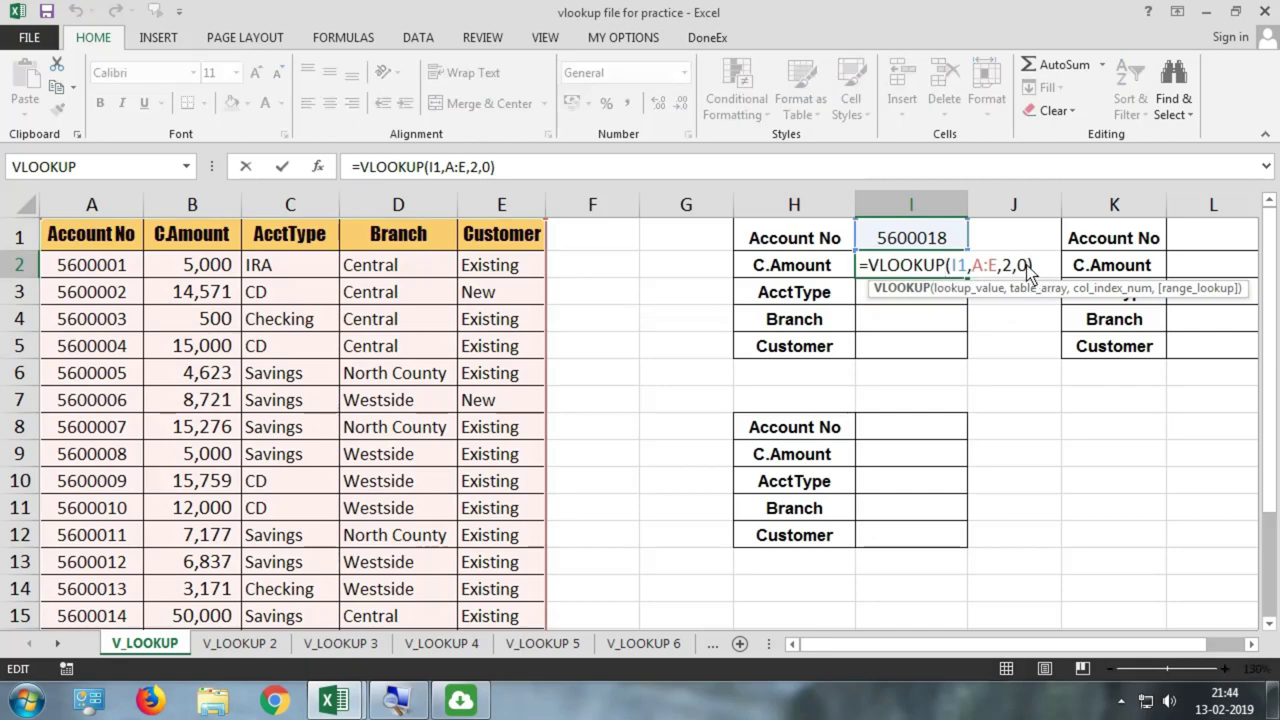
click(1017, 268)
key(Delete)
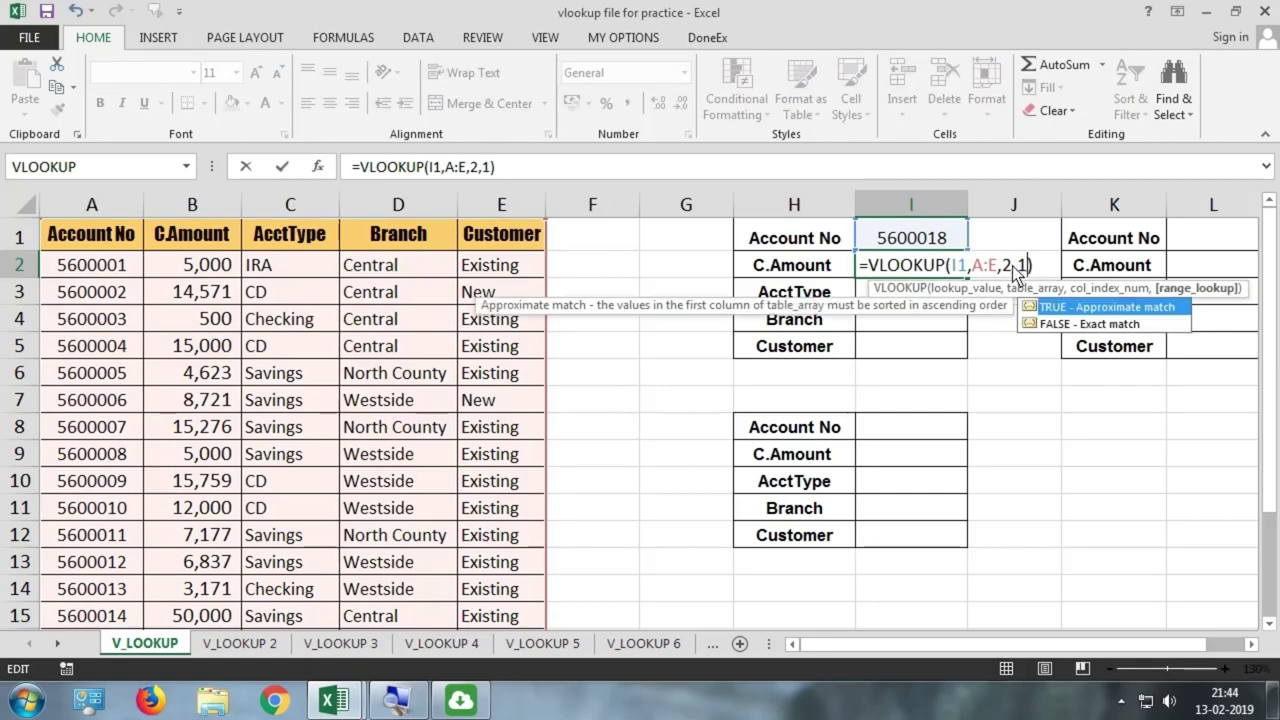
key(Return)
Point out the empty row below account 5600017 and review I2's match-type argument.
scroll(372, 344, down, 2)
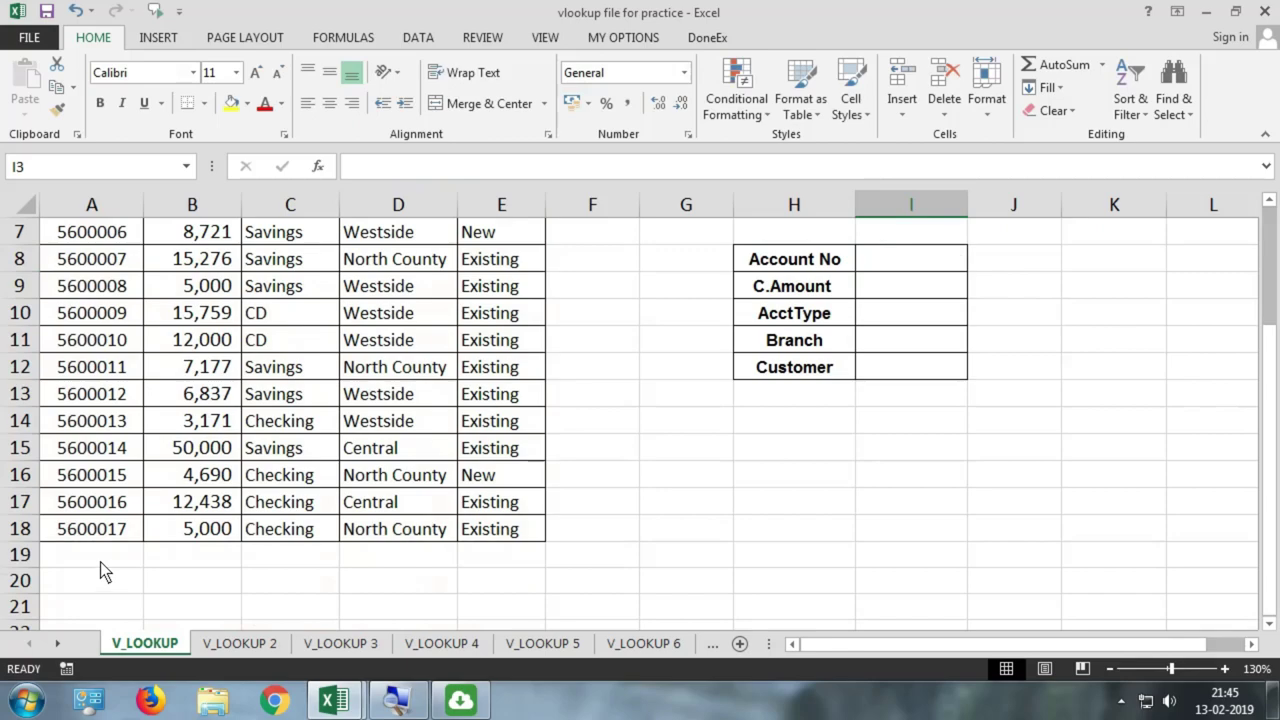
drag(101, 554, 190, 551)
click(210, 551)
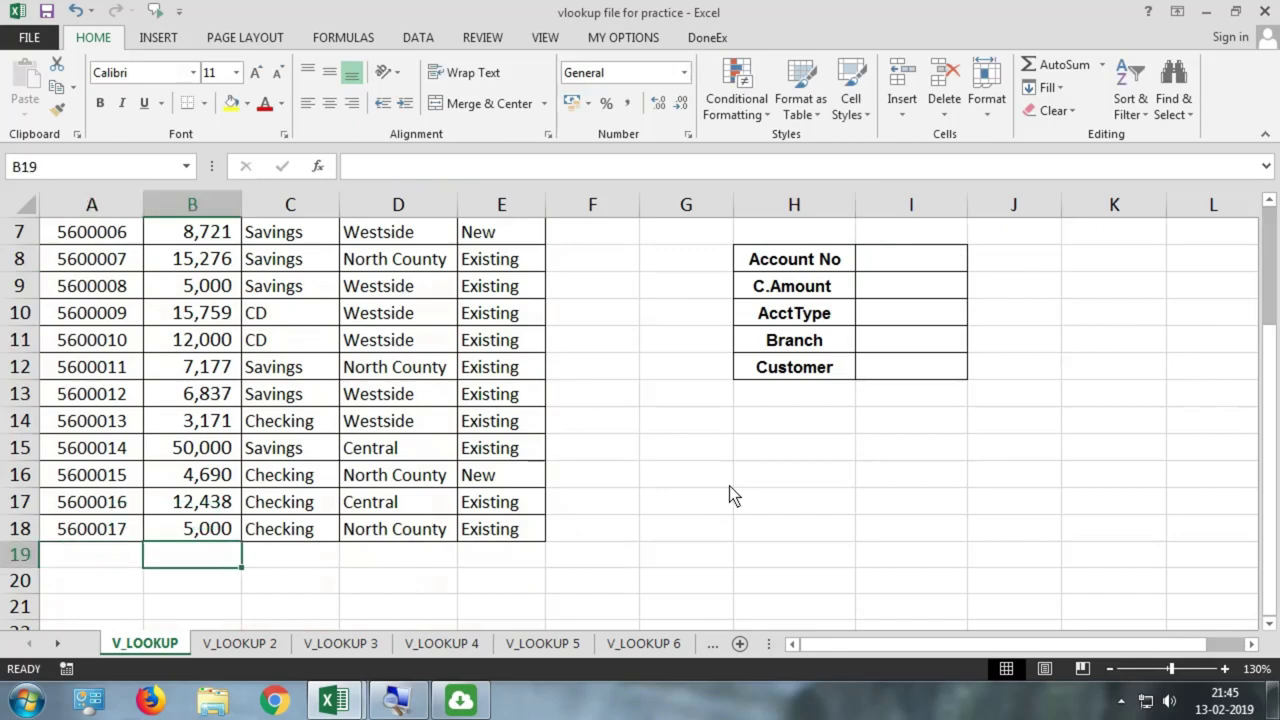
scroll(729, 486, up, 2)
double_click(935, 273)
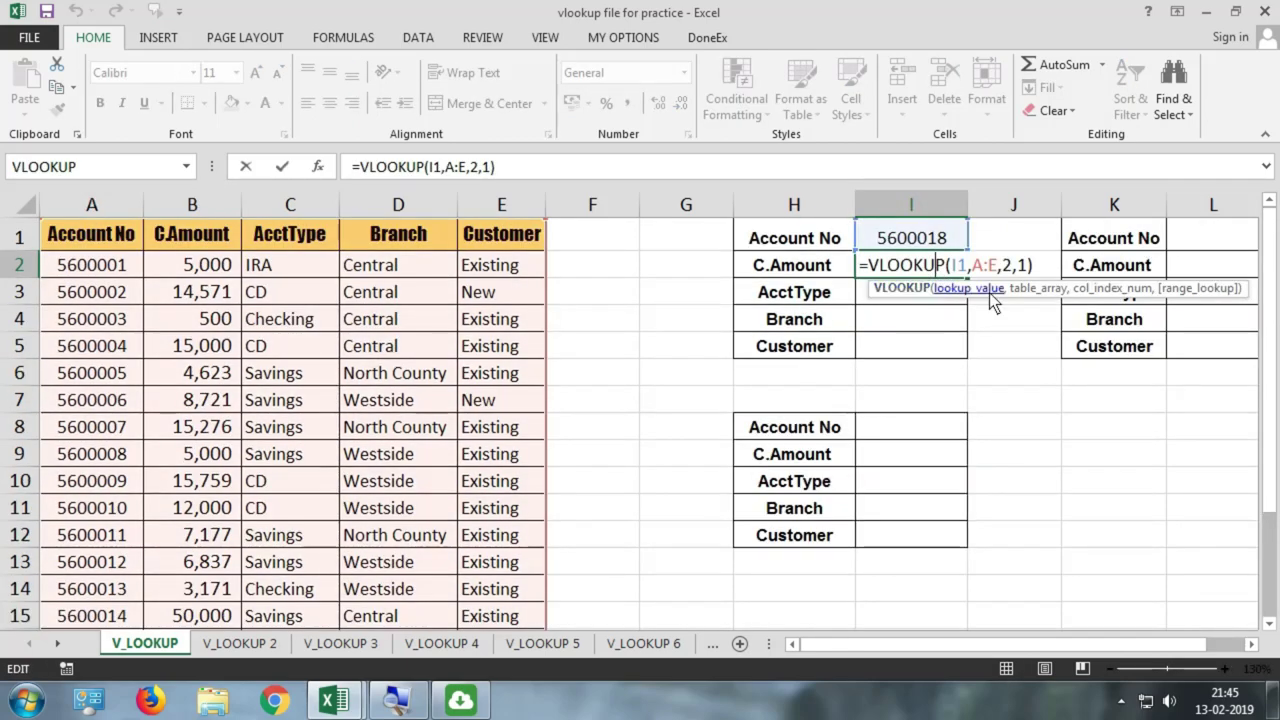
click(1026, 269)
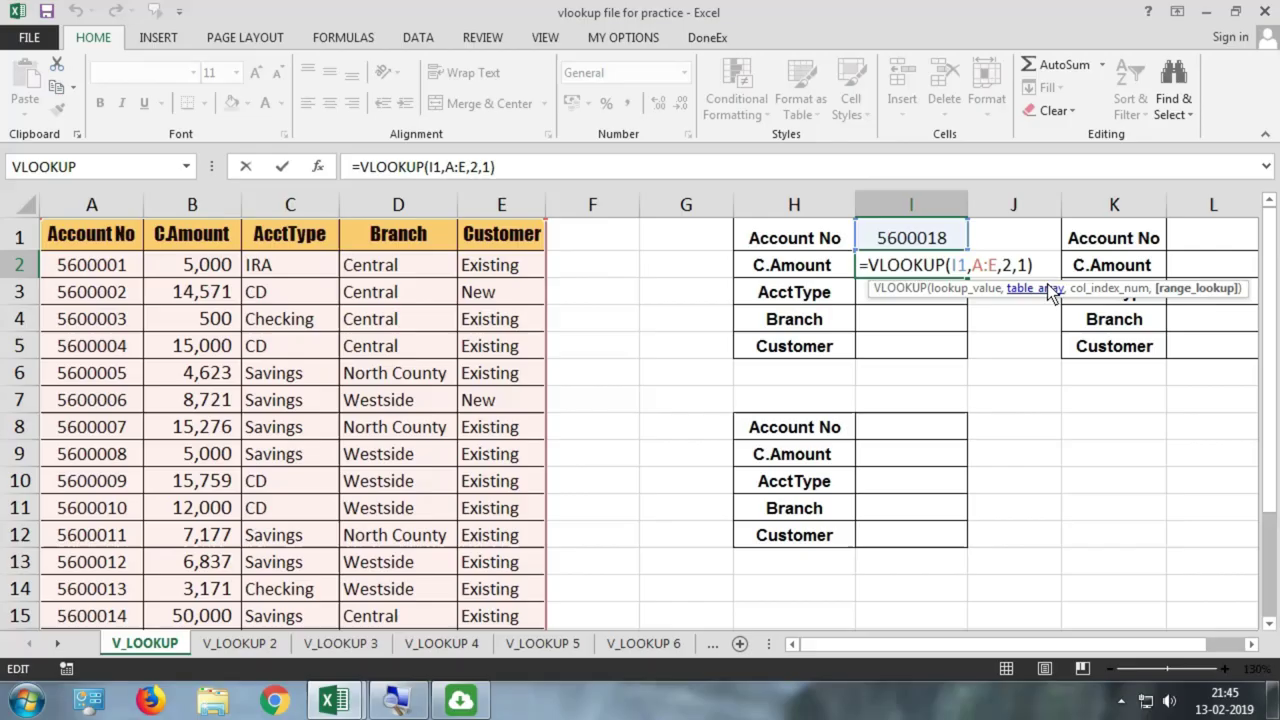
key(Escape)
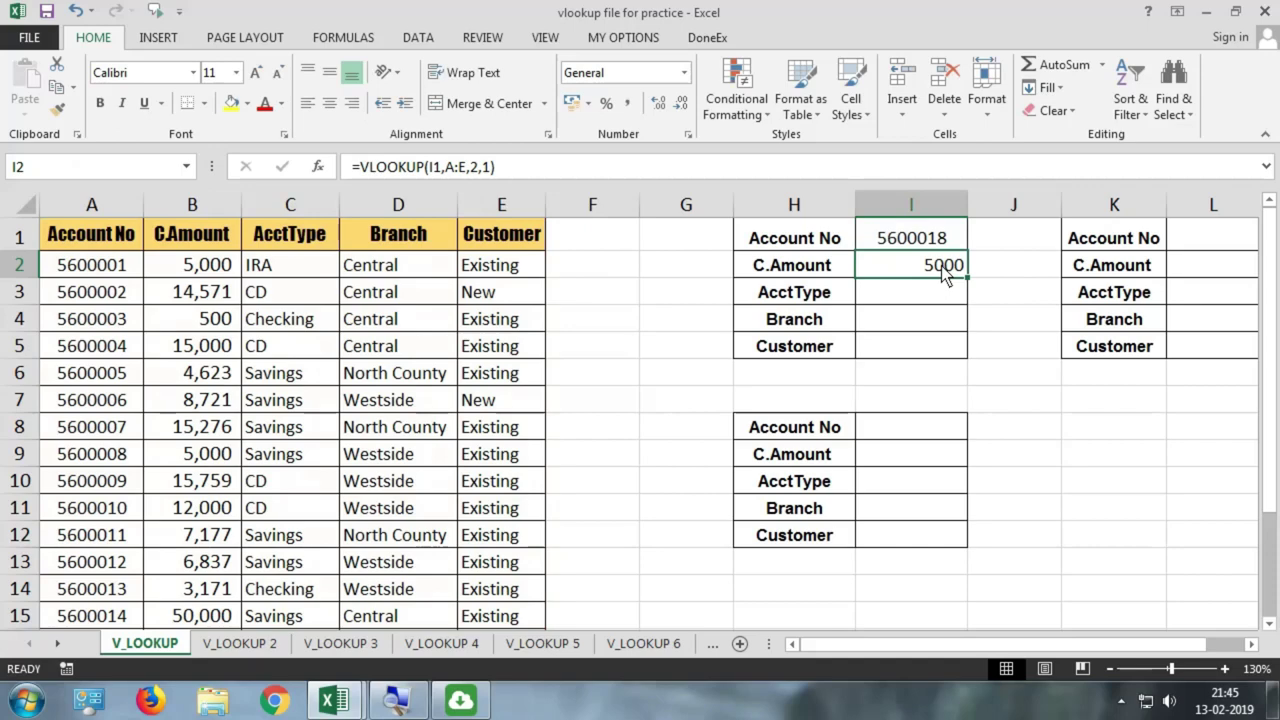
Recheck I2's formula and its 5000 result unchanged, then return to the Book1 workbook.
drag(940, 272, 937, 354)
double_click(940, 265)
click(1027, 275)
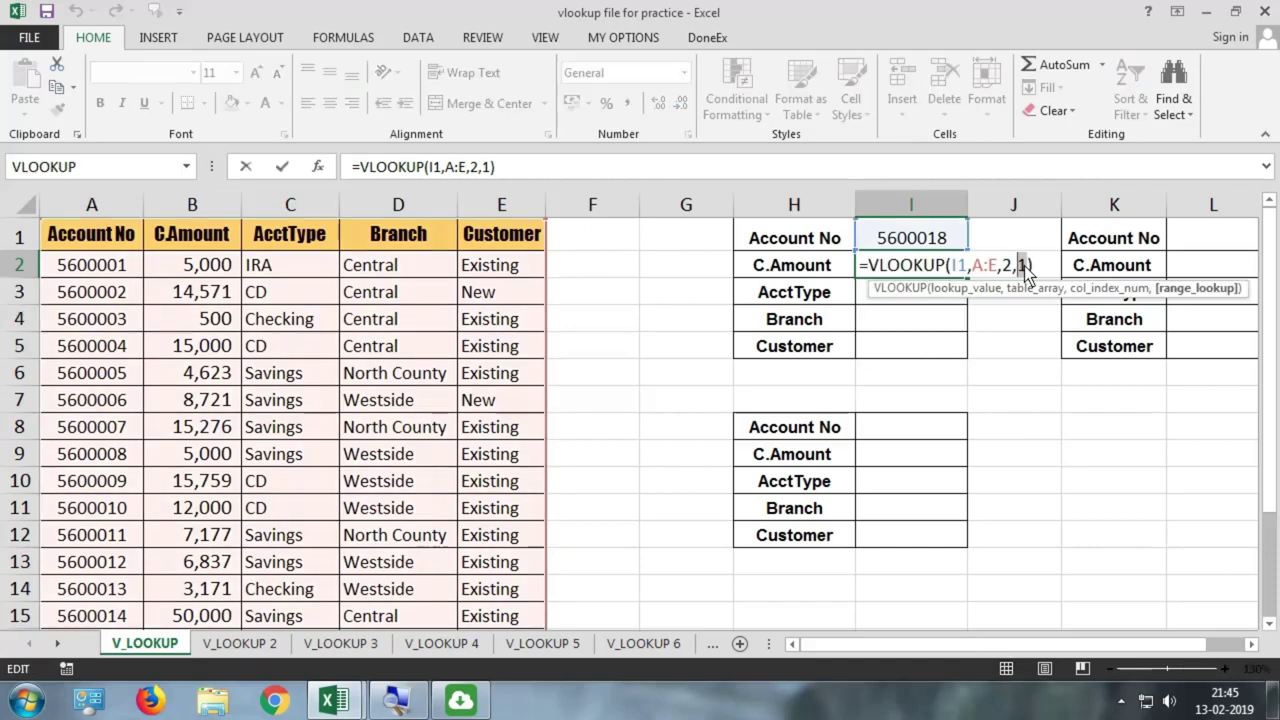
double_click(1022, 268)
key(Escape)
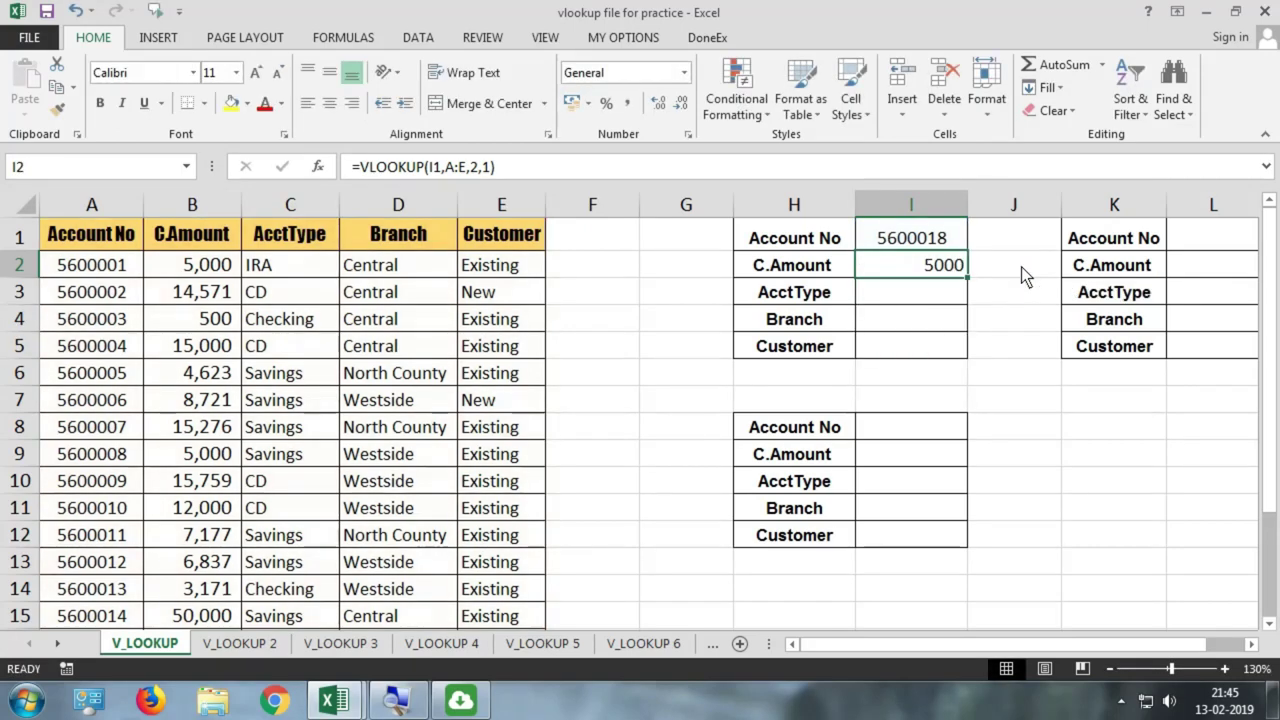
double_click(940, 268)
key(Escape)
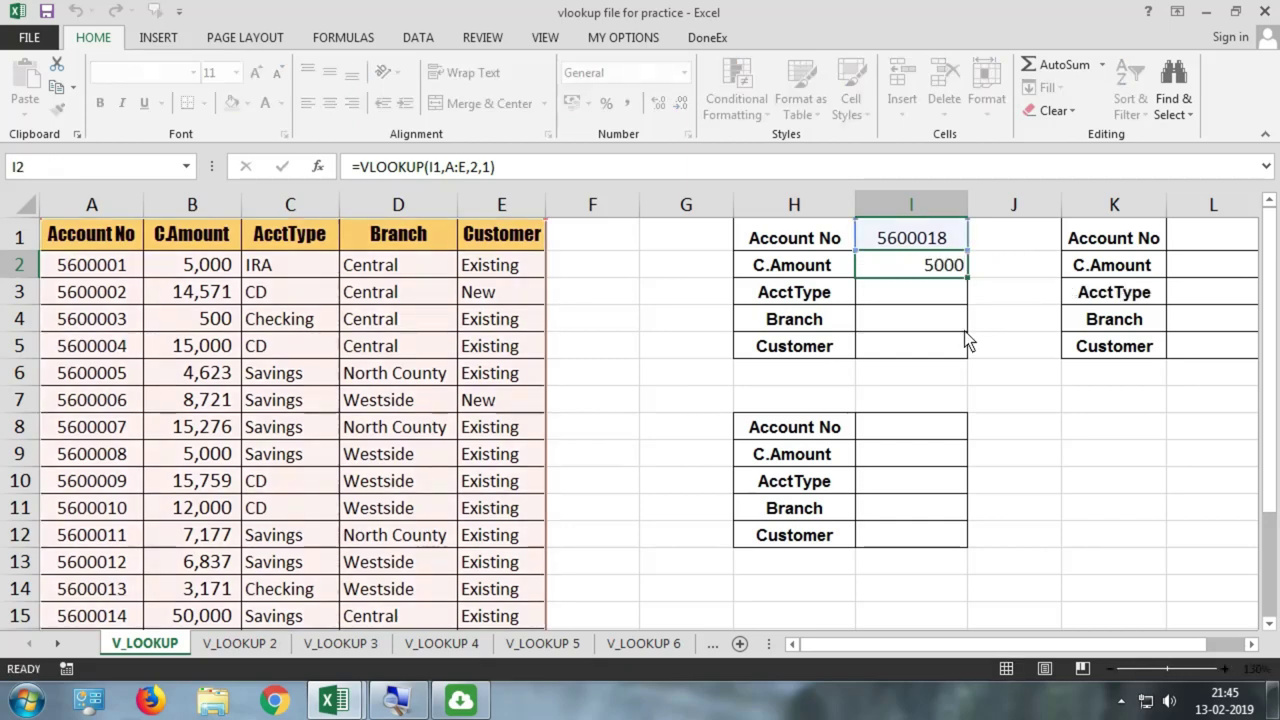
key(alt+Tab)
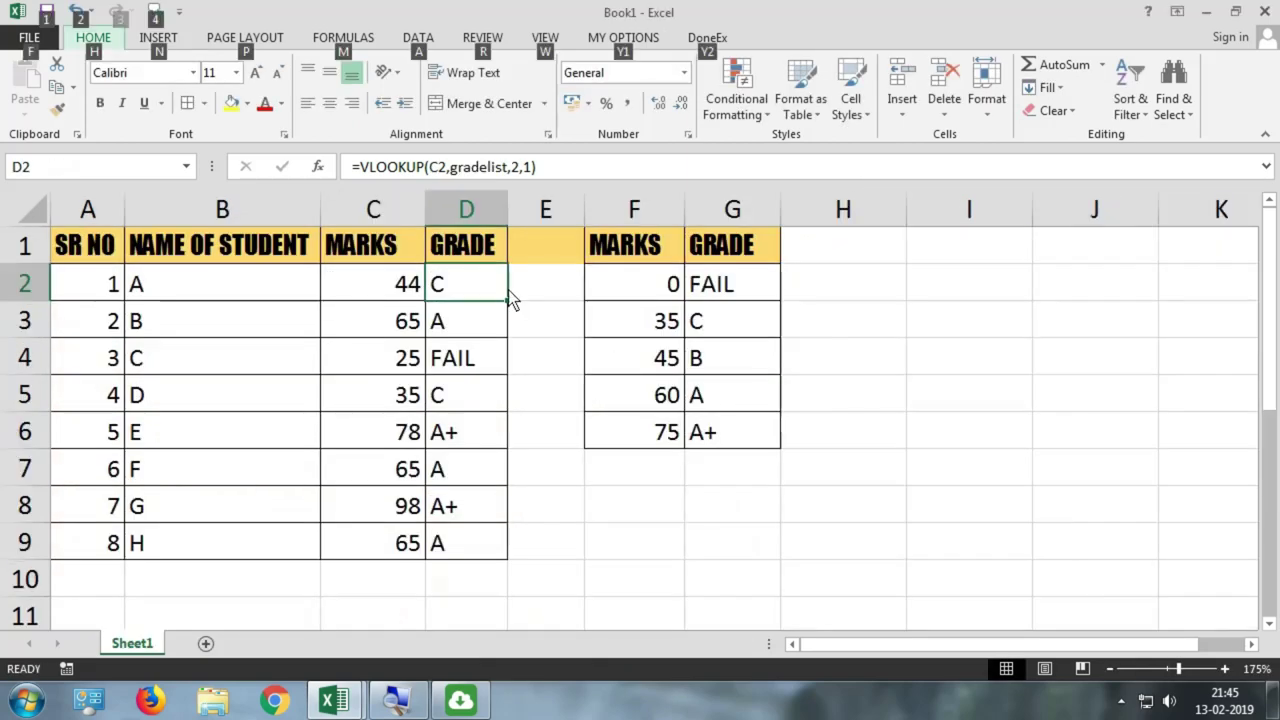
Remove ',1' from D2 to give =VLOOKUP(C2,gradelist,2) and fill it down to D9.
double_click(500, 288)
double_click(710, 285)
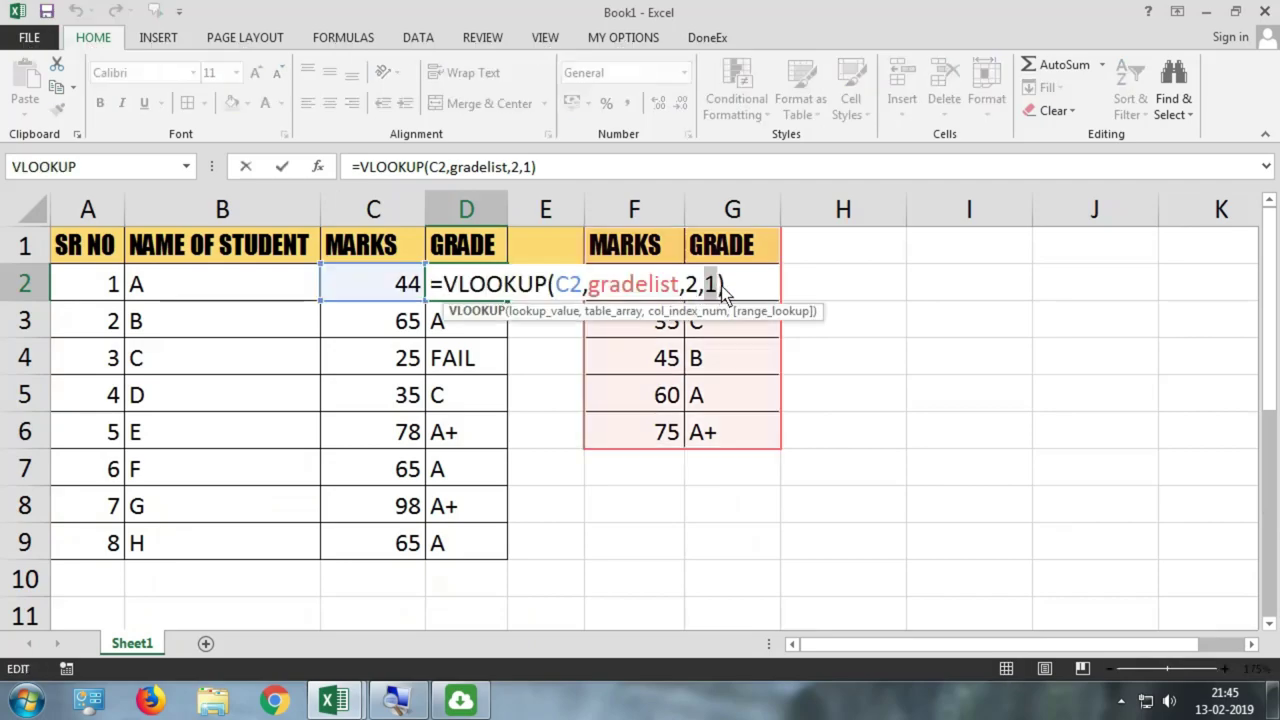
key(BackSpace)
key(BackSpace)
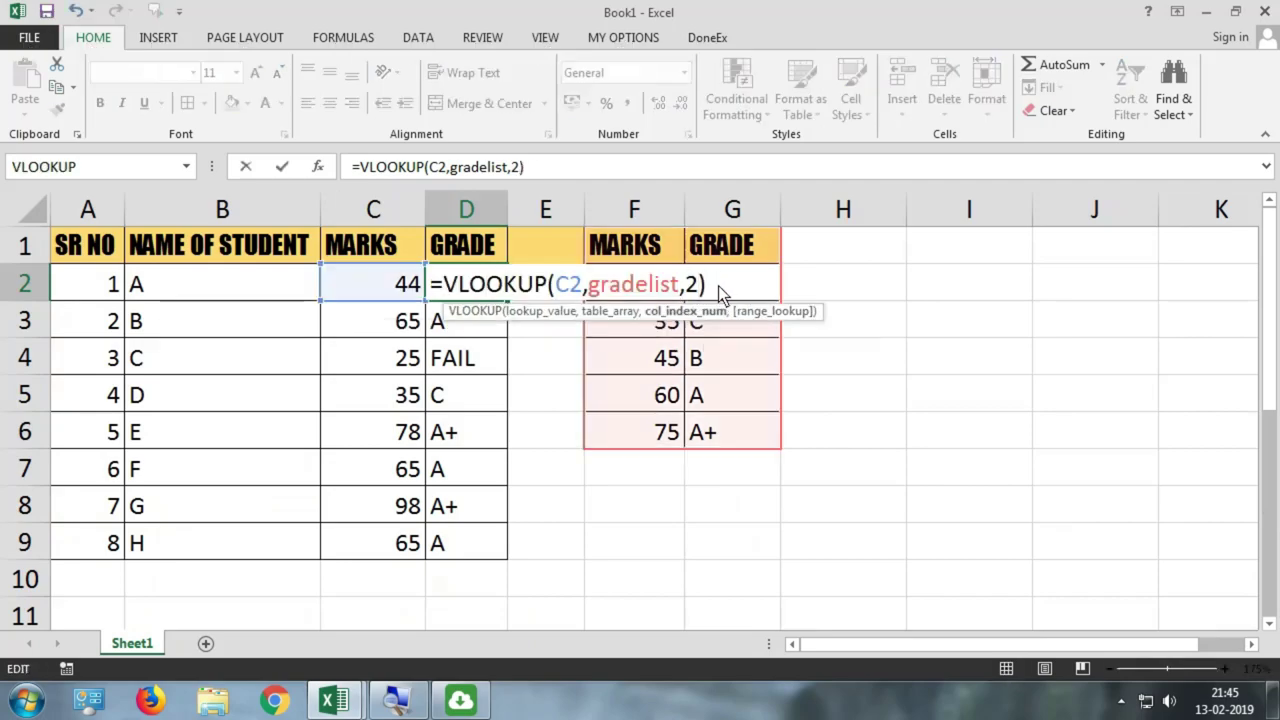
key(Return)
click(483, 298)
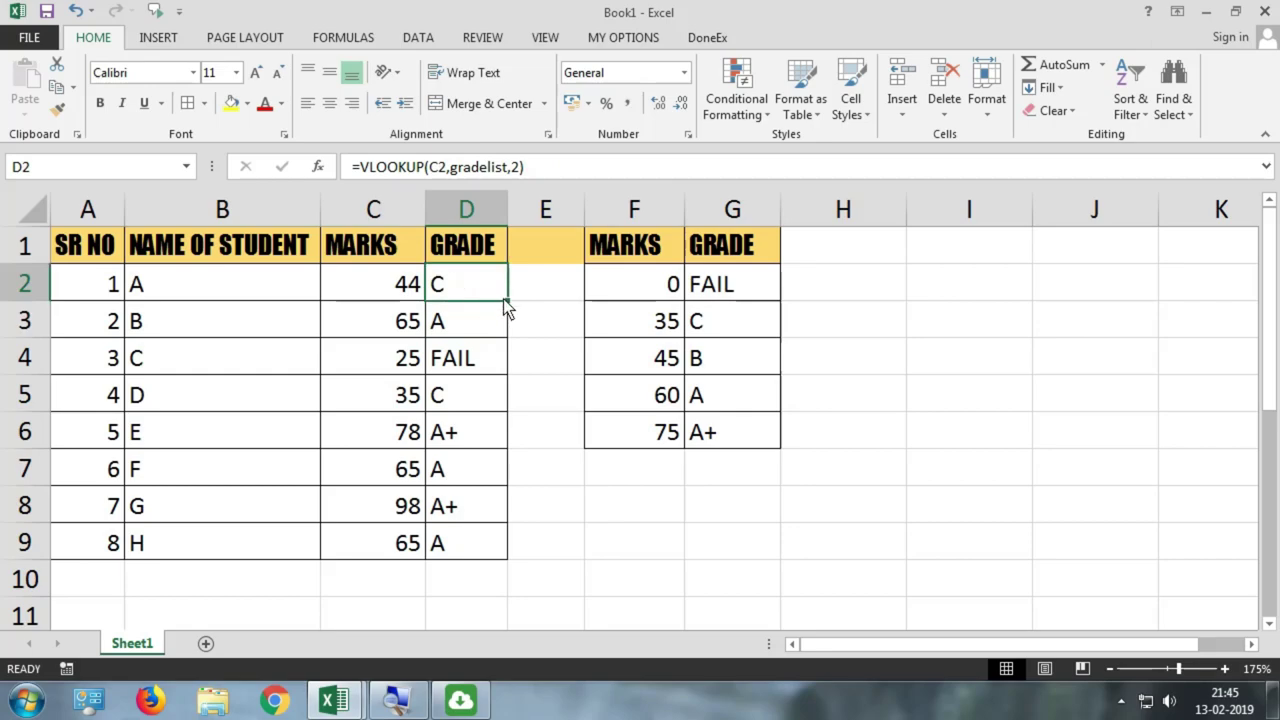
double_click(504, 302)
double_click(498, 288)
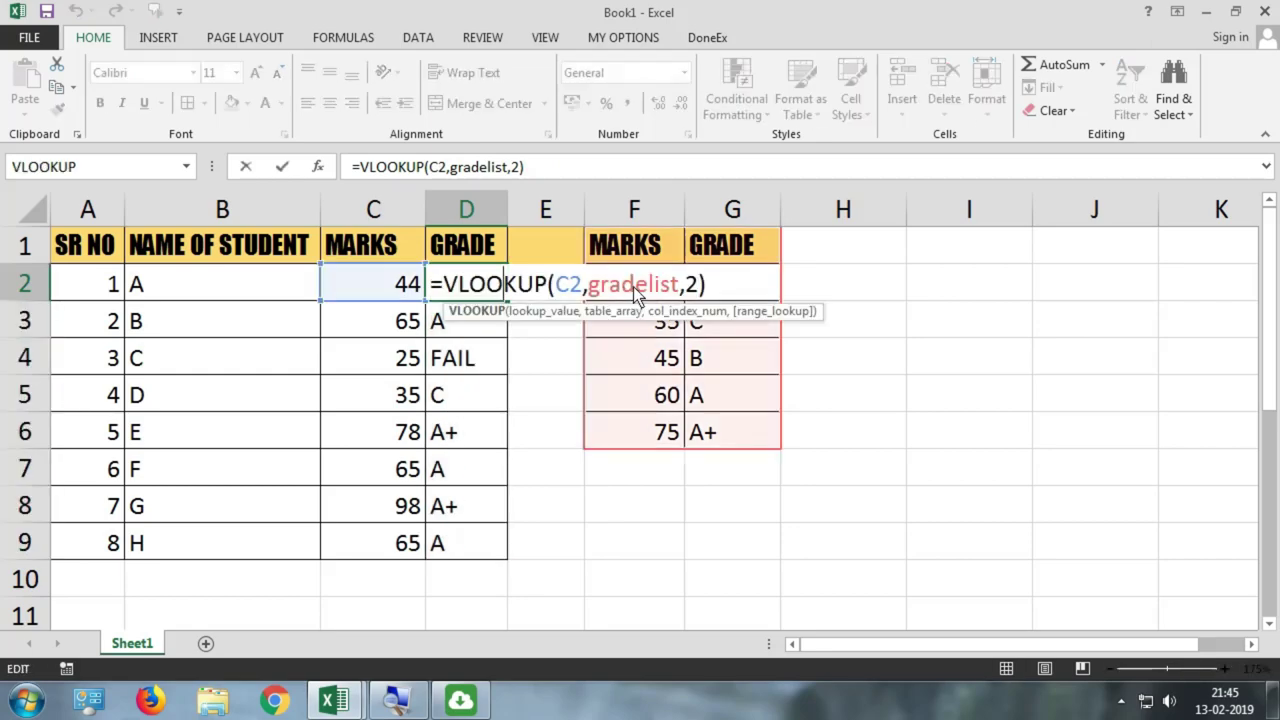
click(701, 288)
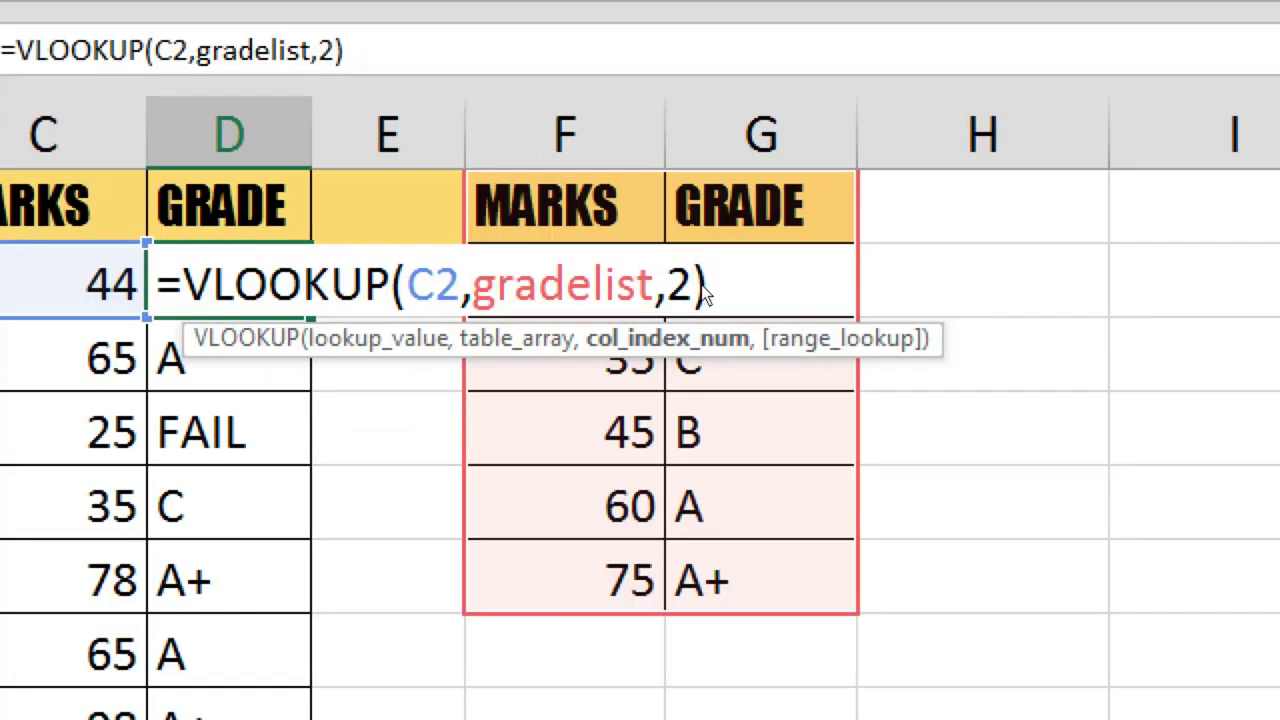